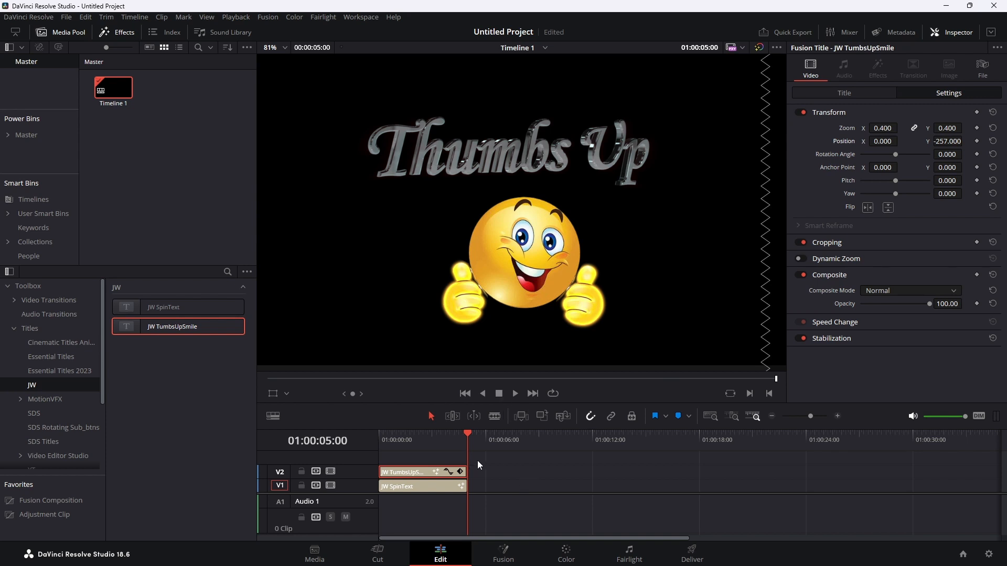
Delete the JW TumbsUpSmile and JW SpinText clips from the timeline and return the playhead to the start.
left_click_drag(488, 461, 463, 492)
left_click(442, 487)
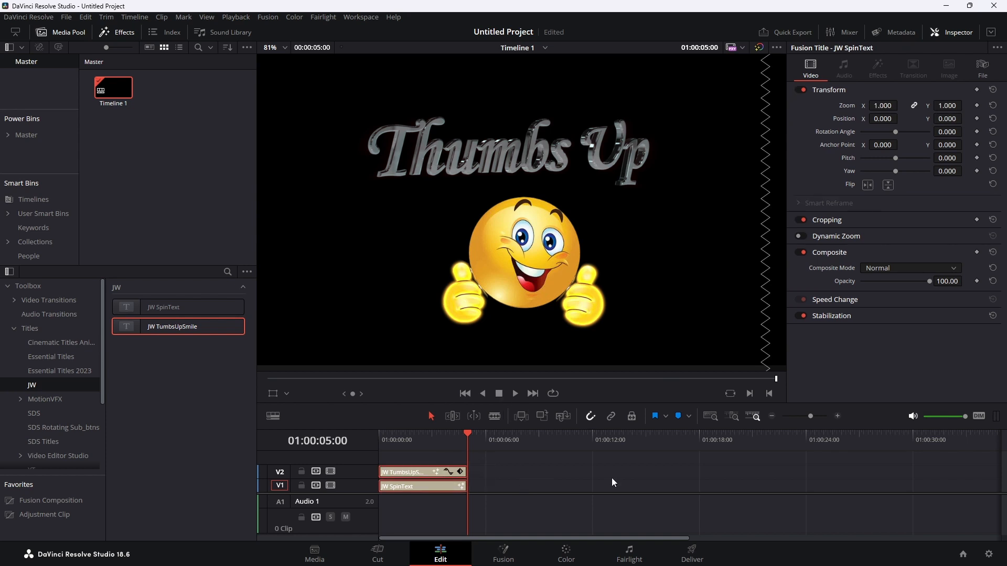
key("Delete")
key("Home")
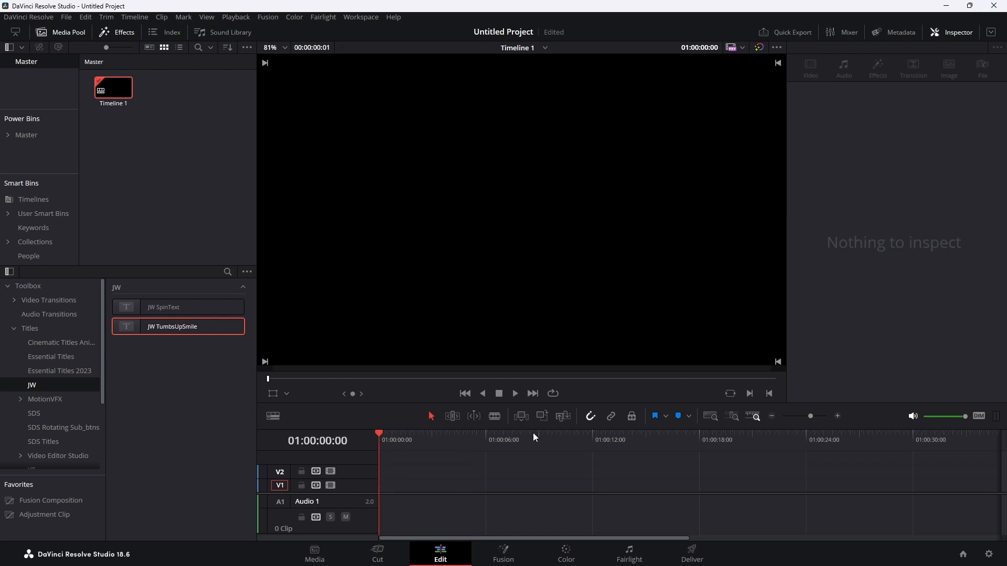
Place a Fusion Composition at the start of track V1 and open it on the Fusion page with the keyframes editor hidden.
left_click_drag(535, 428, 533, 343)
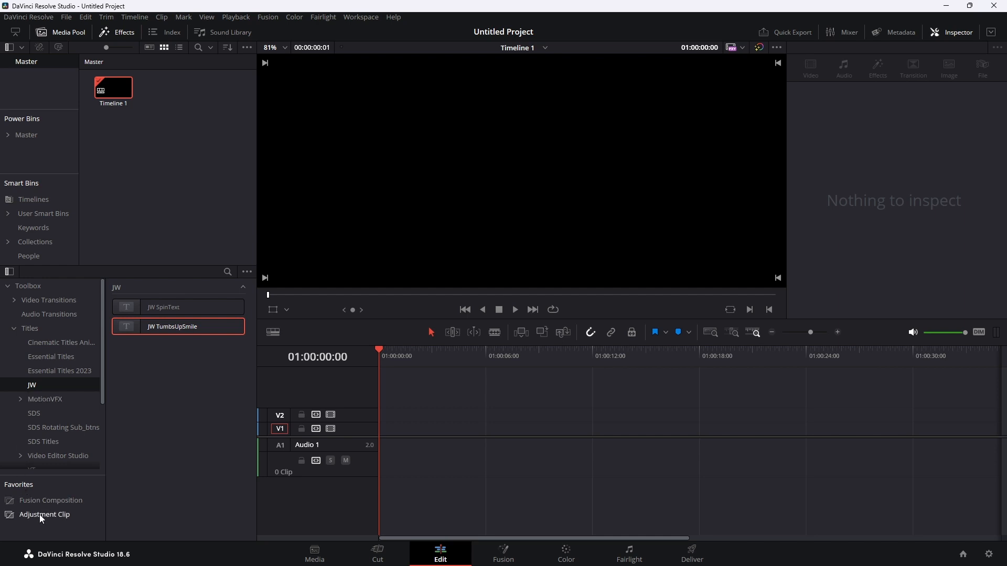
left_click_drag(46, 501, 380, 436)
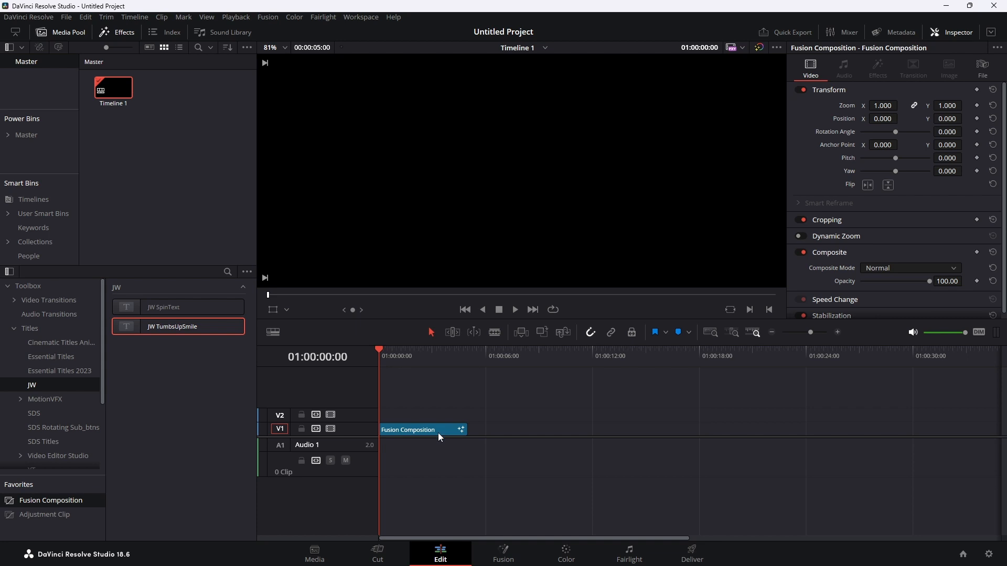
left_click(505, 553)
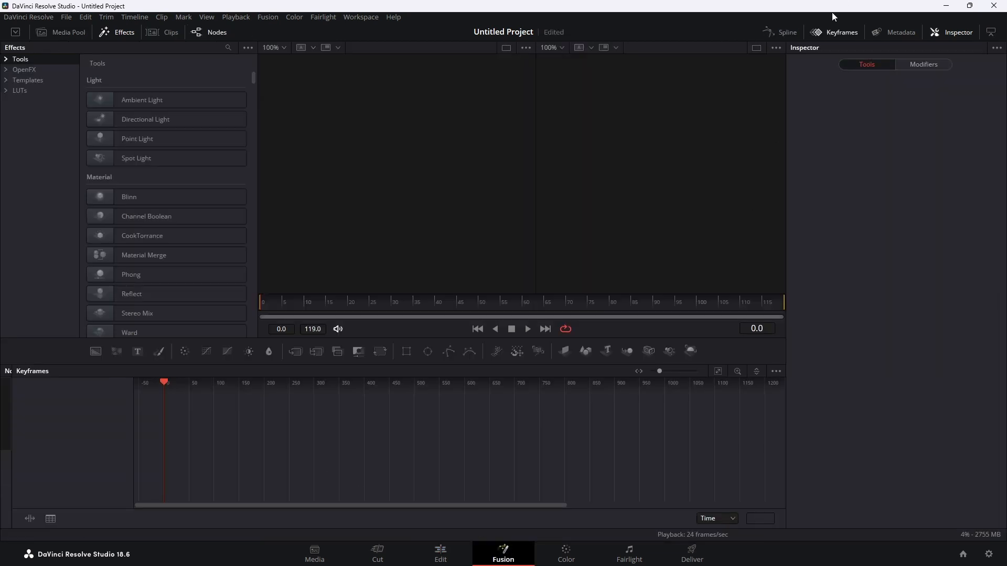
left_click(841, 32)
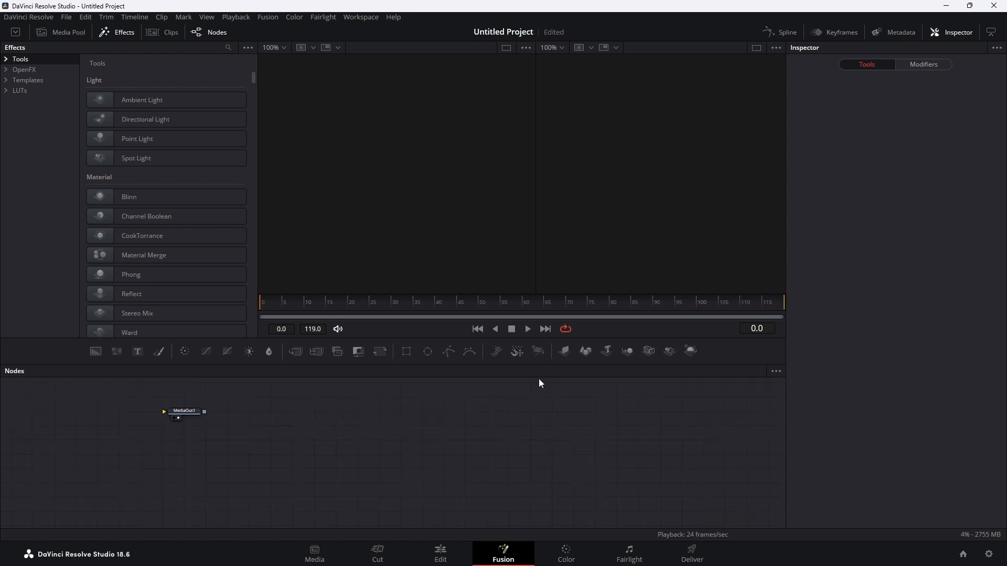
Move the MediaOut1 node aside to make room and add a Loader node to the node graph.
left_click(188, 415)
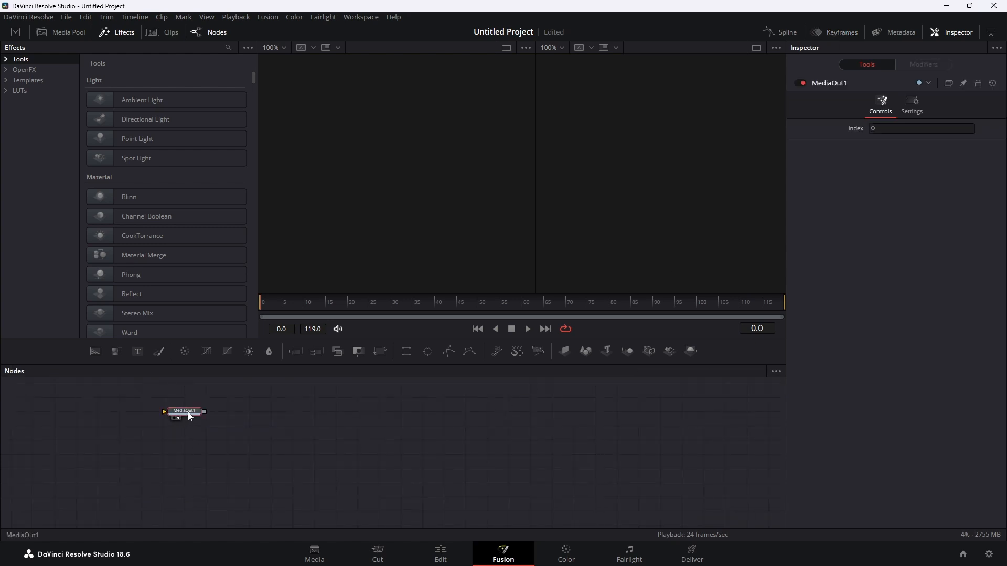
left_click(419, 468)
key("shift+space")
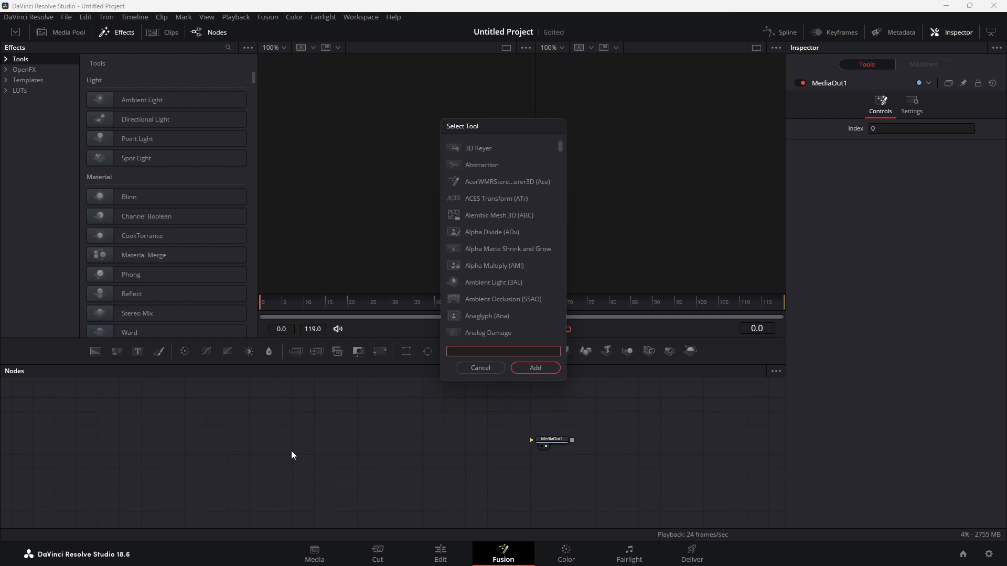
type("loade")
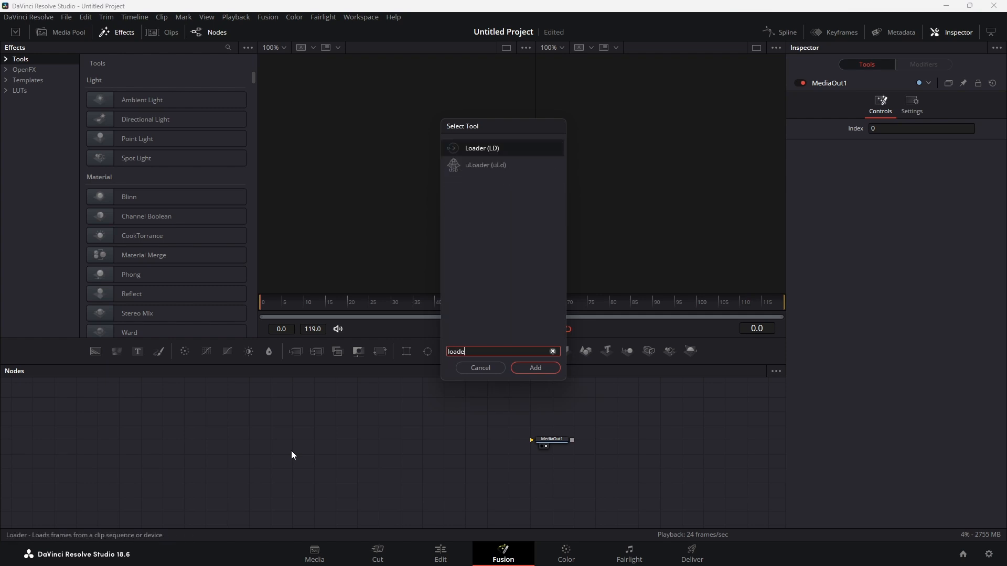
left_click(485, 149)
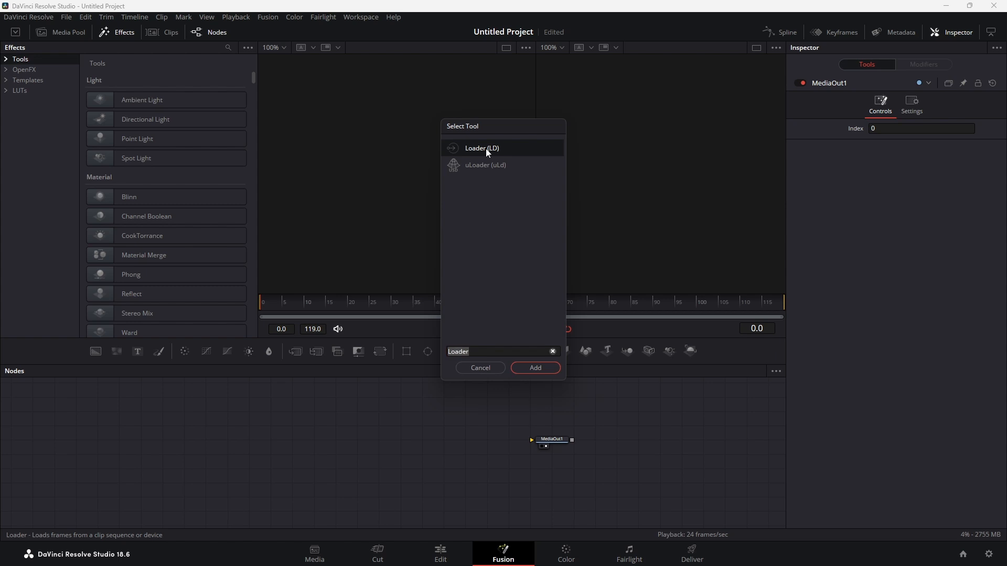
left_click(534, 368)
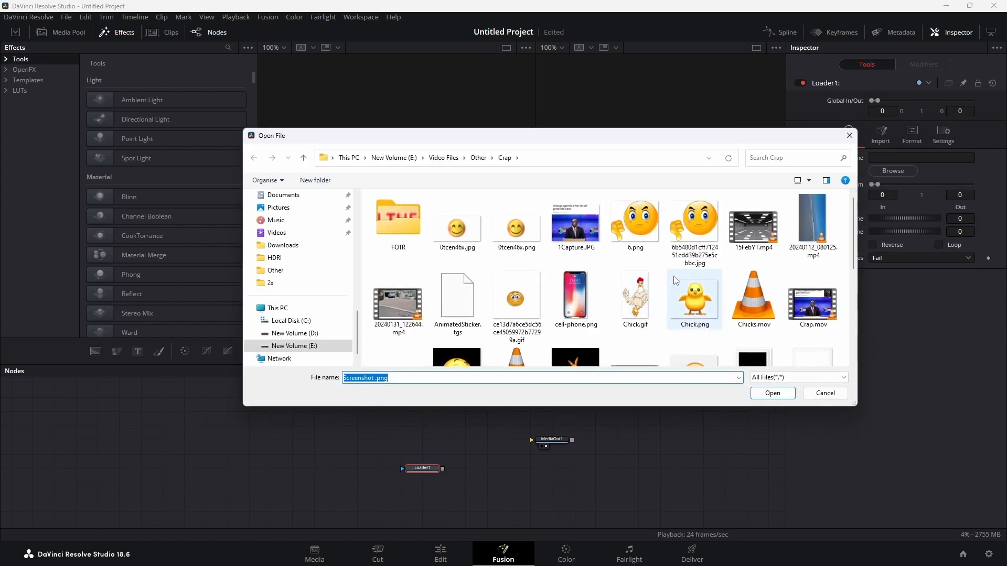
Load Screenshot .png into the Loader, line the node up with MediaOut1 and show its image in the first viewer.
scroll(675, 281, "down", 5)
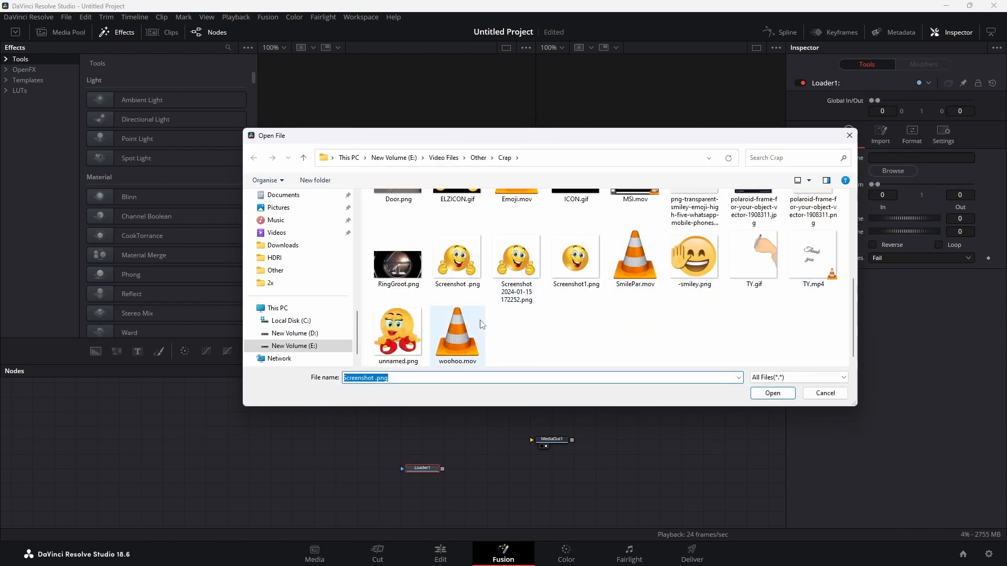
left_click(467, 272)
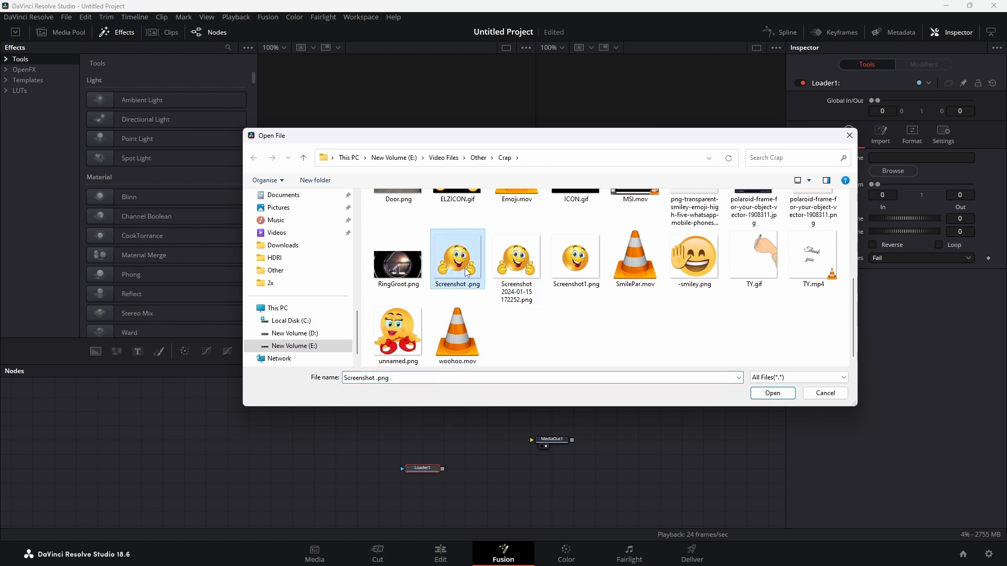
left_click(773, 393)
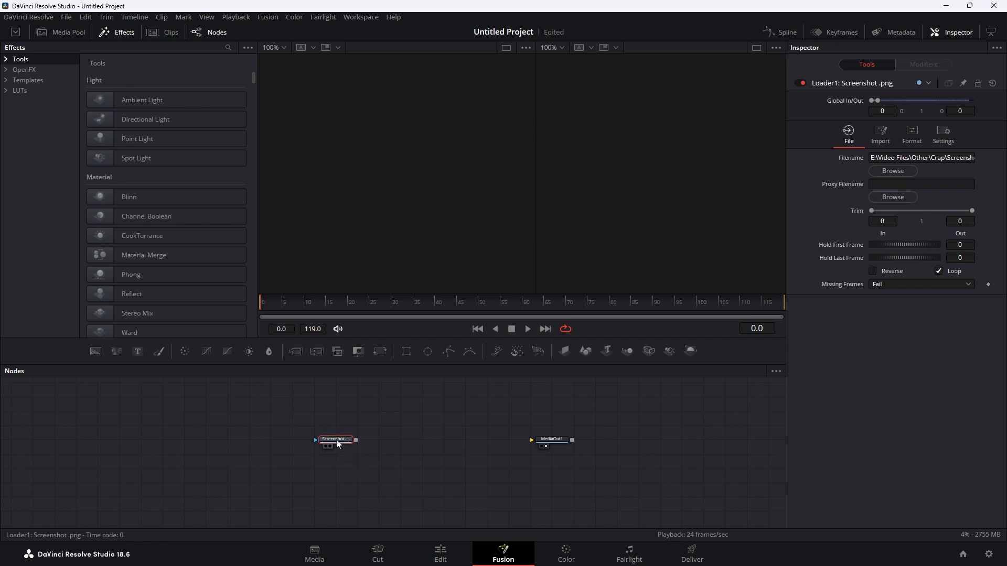
left_click_drag(337, 441, 329, 437)
left_click(304, 447)
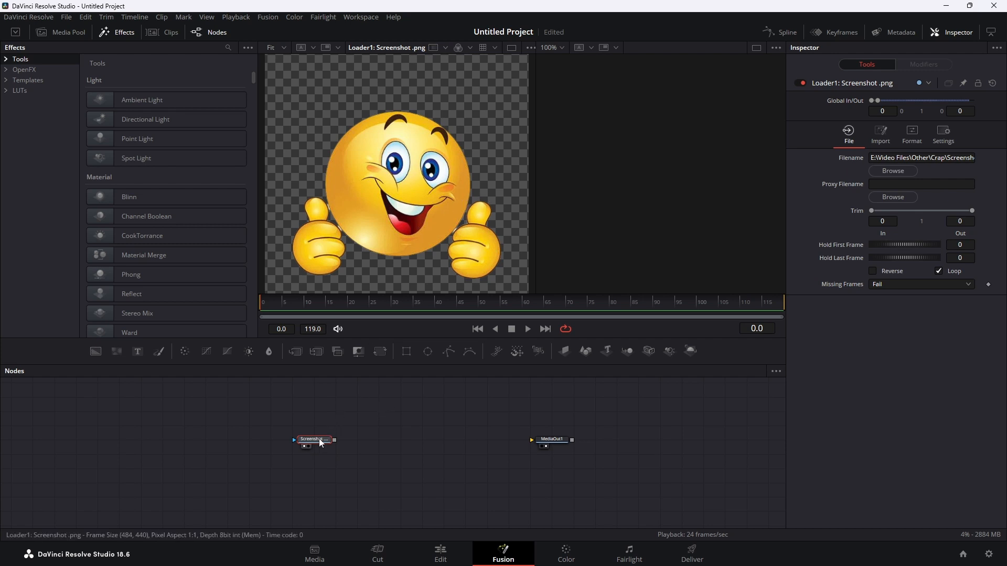
Add an Edge Detect node after the image loader and connect its output to MediaOut1.
key("shift+space")
type("edg")
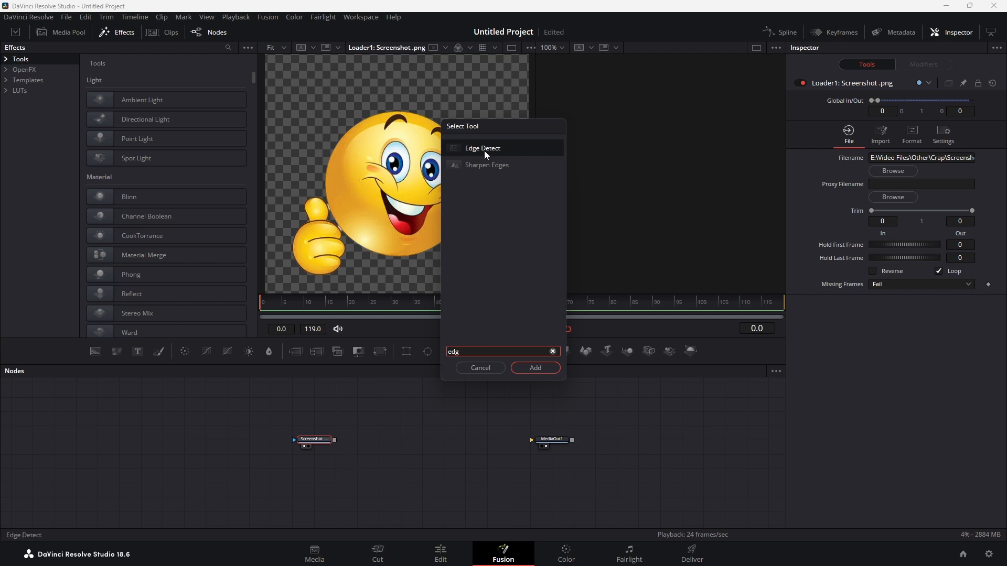
left_click(555, 367)
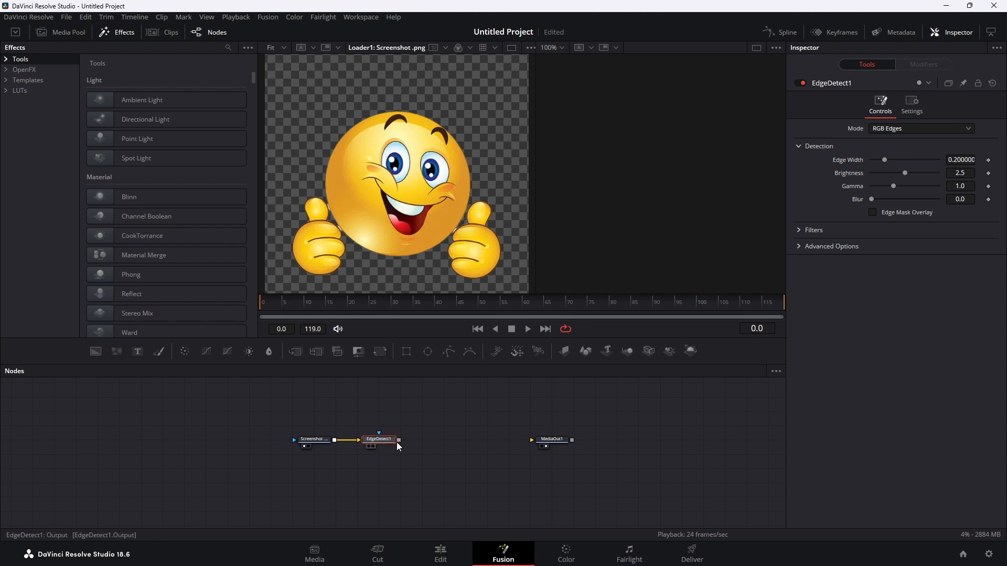
left_click_drag(399, 439, 537, 438)
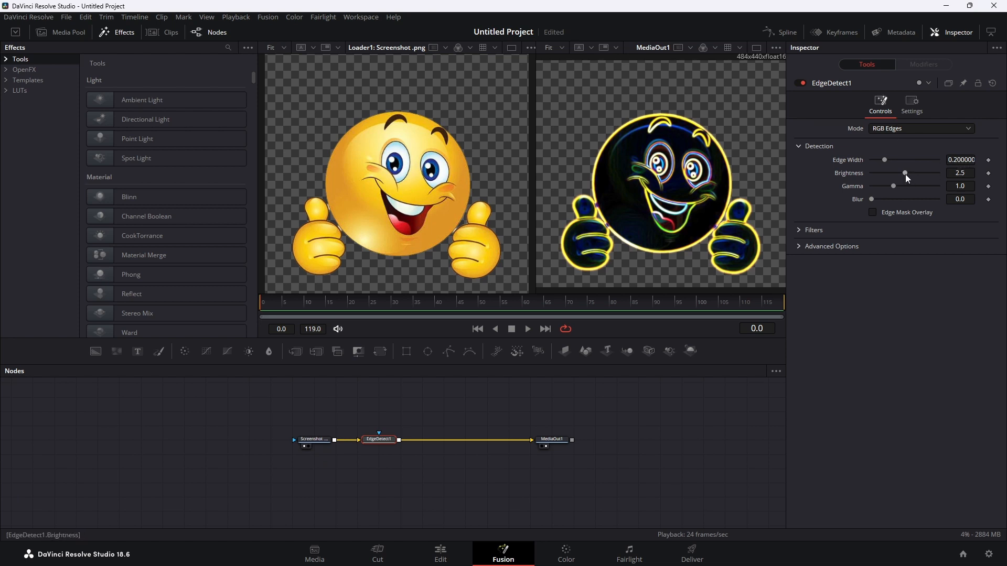
Set the Edge Detect brightness to 1.575, gamma to 0.89 and blur to 0.039, and enable Edge Mask Overlay.
left_click_drag(904, 173, 892, 174)
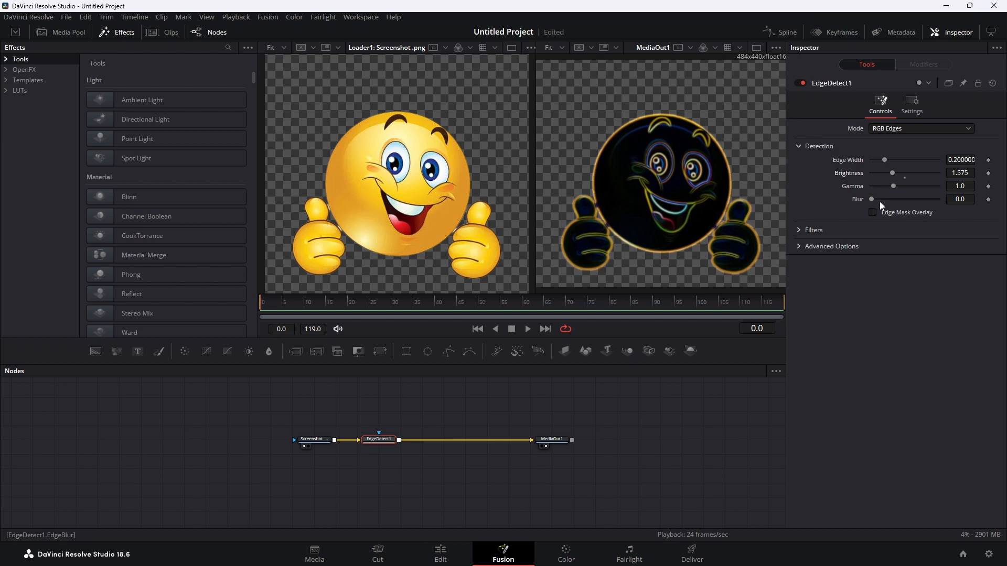
left_click_drag(893, 186, 889, 186)
left_click_drag(872, 200, 875, 202)
left_click(874, 212)
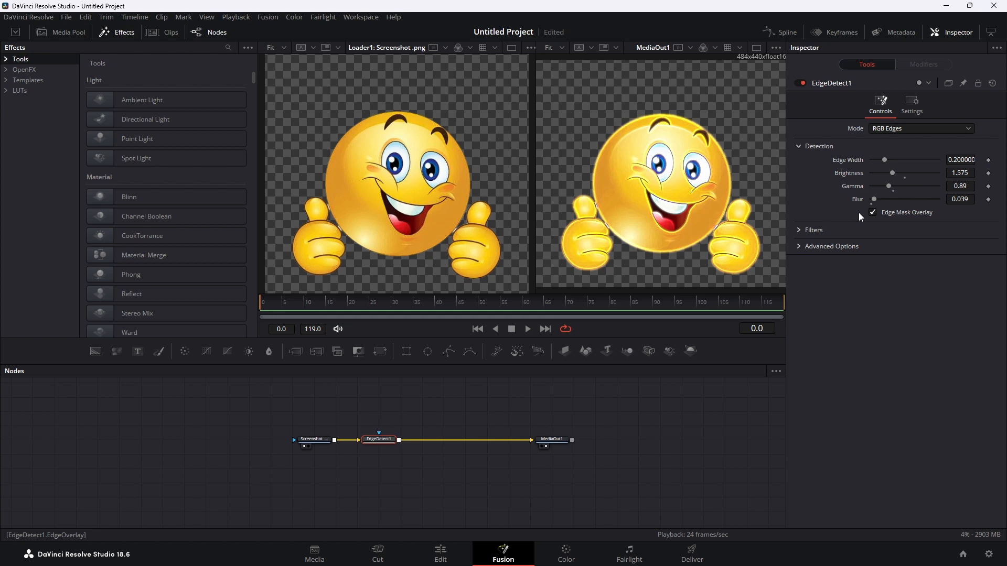
Add a Polygon mask to the Edge Detect node and draw a closed outline around the emoji's thumb on the image's left side.
left_click(446, 351)
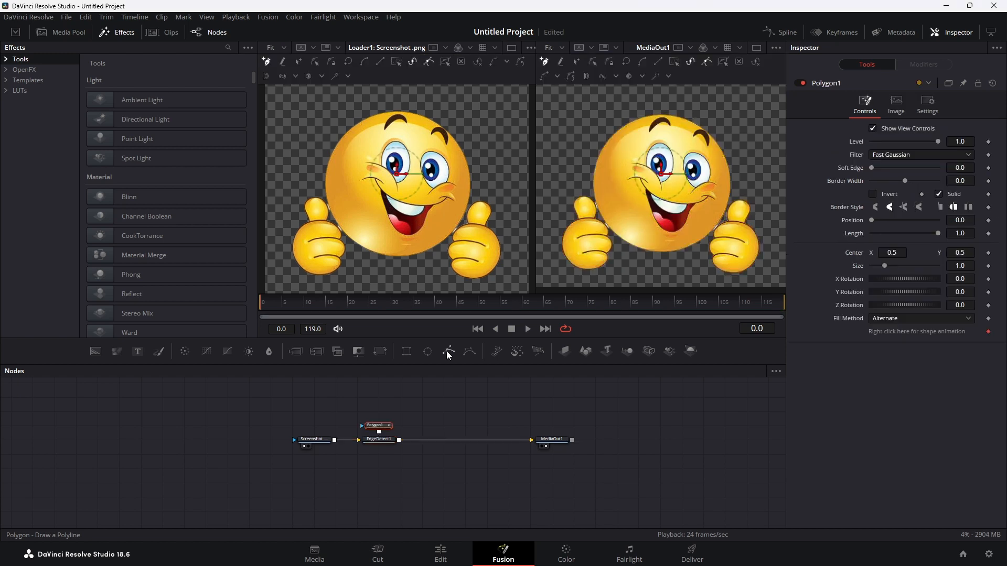
mouse_move(378, 421)
left_mouse_down()
mouse_move(398, 413)
mouse_move(376, 427)
left_mouse_up()
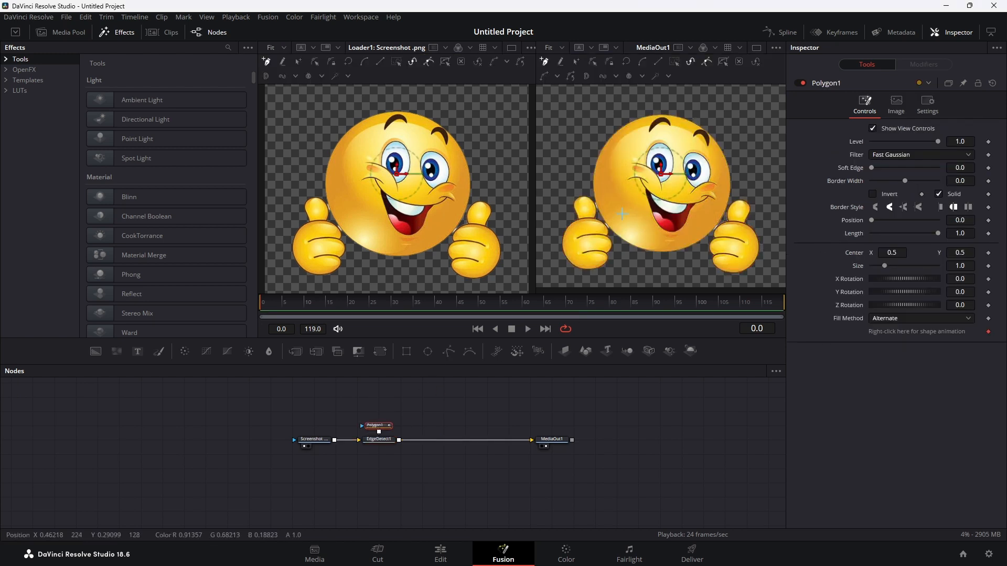
left_click(593, 195)
left_click(598, 205)
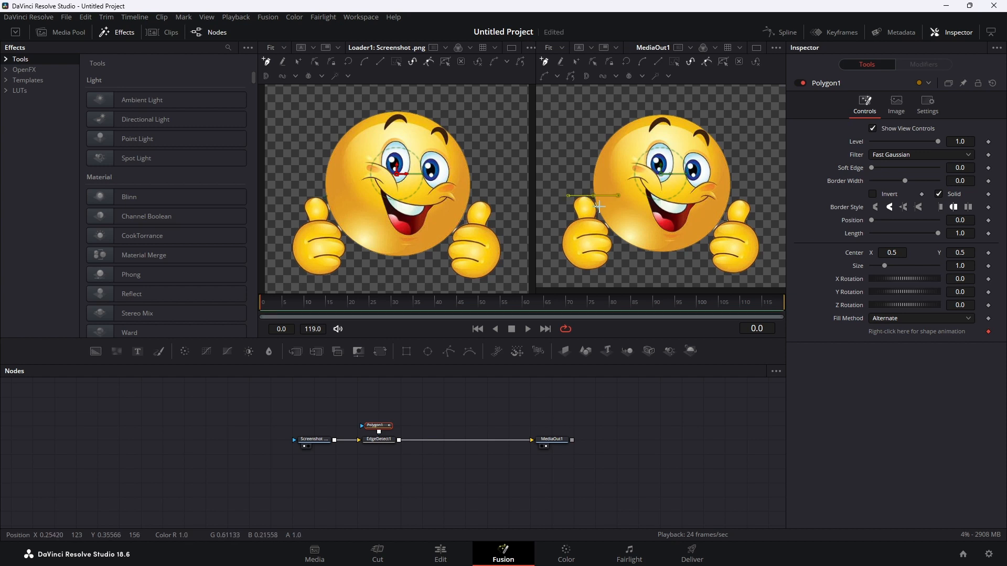
left_click(606, 223)
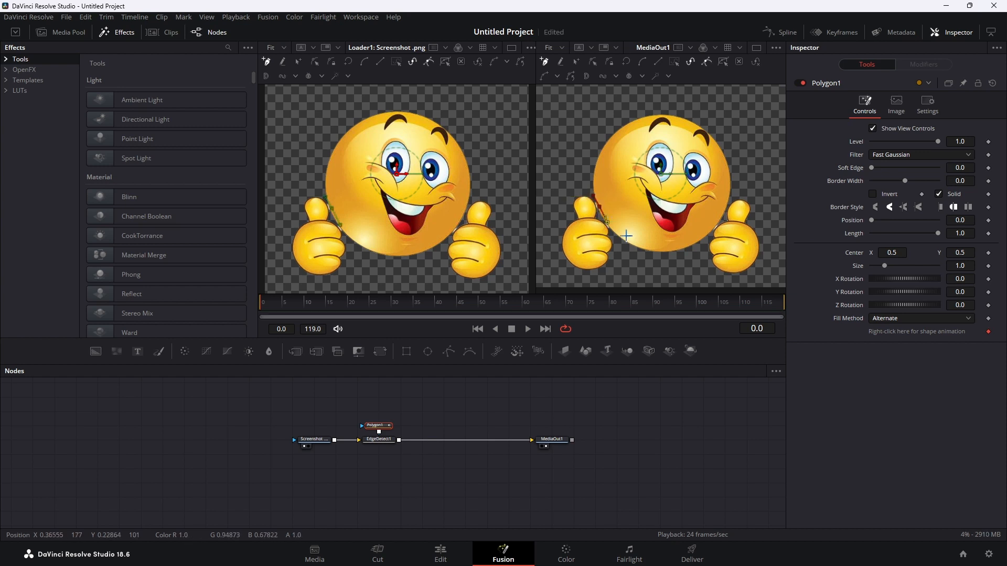
left_click(615, 234)
left_click(623, 255)
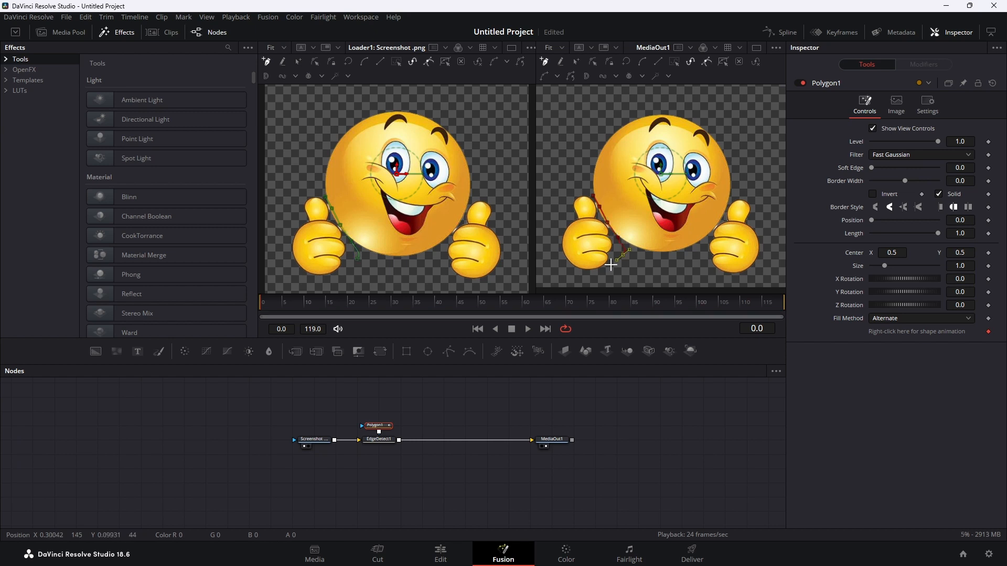
left_click(604, 277)
left_click(567, 275)
left_click(555, 258)
left_click(554, 231)
left_click(556, 218)
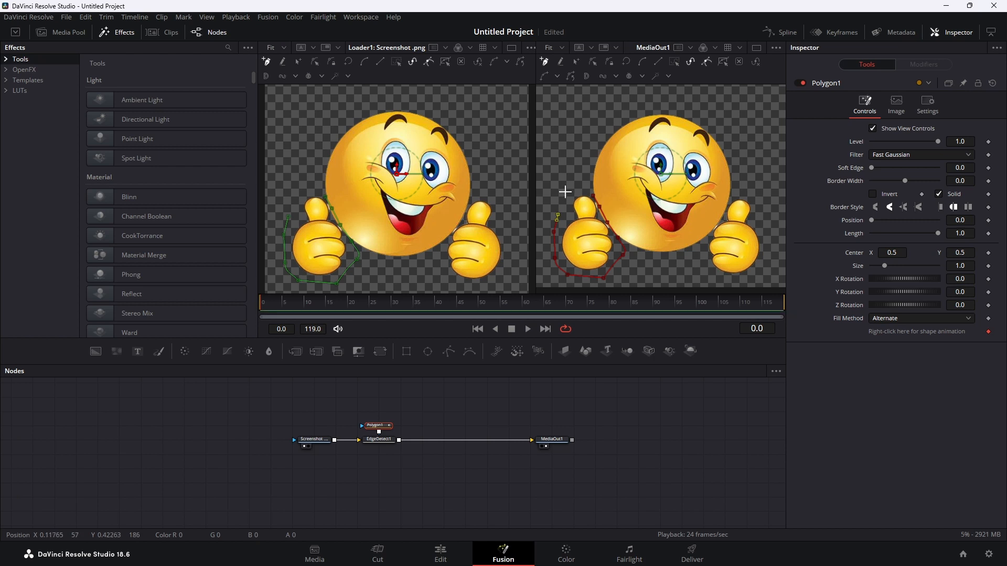
left_click(567, 194)
left_click(579, 190)
left_click(592, 192)
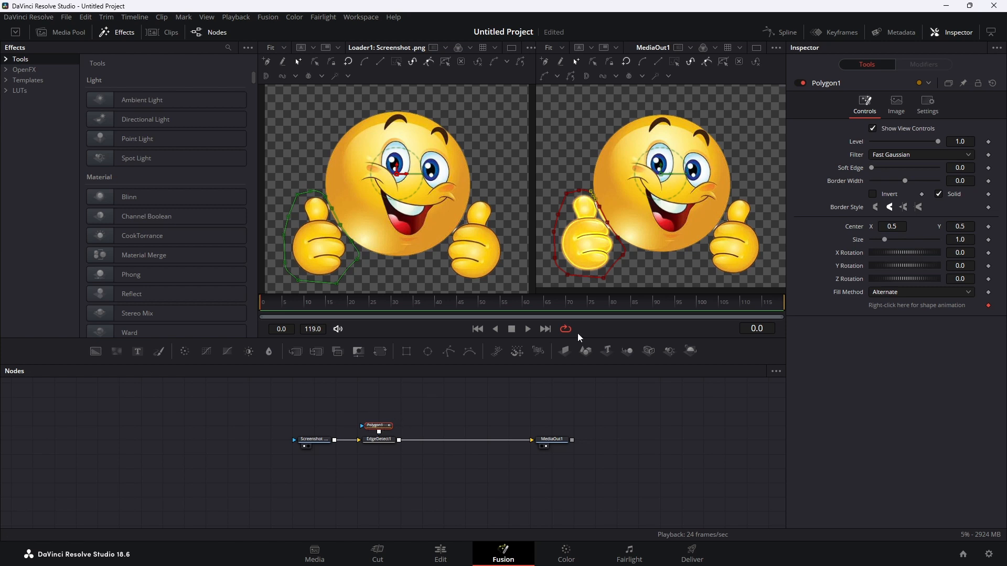
Add a second Polygon mask in Merge paint mode and draw a closed outline around the emoji's thumb on the image's right side.
left_click(449, 351)
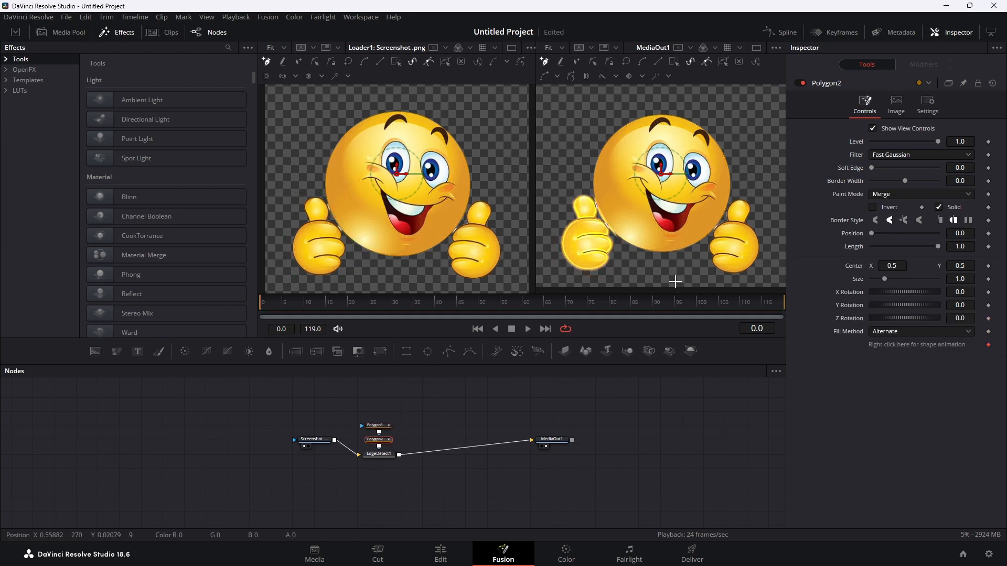
left_click(728, 203)
left_click(736, 194)
left_click(754, 199)
left_click(765, 220)
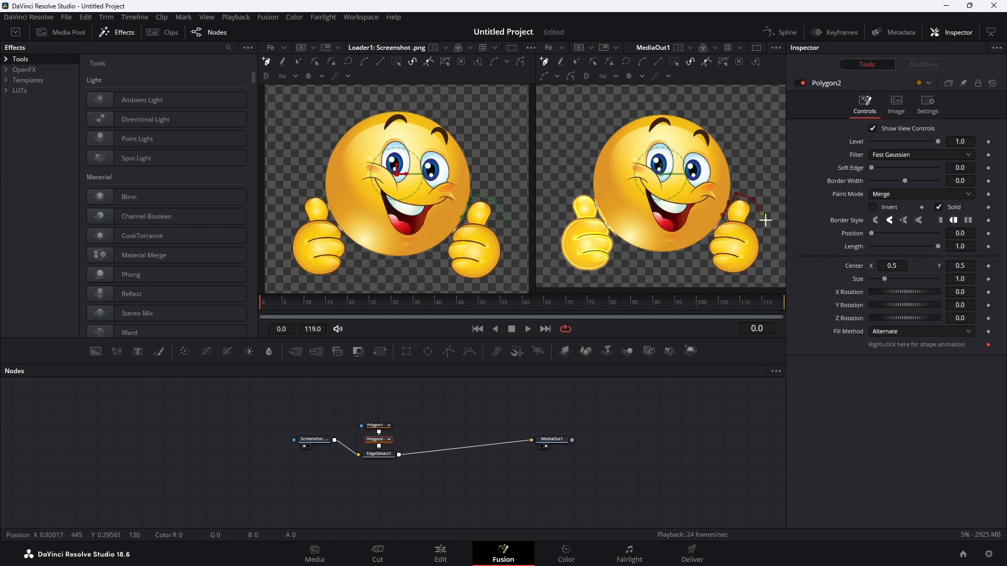
left_click(765, 256)
left_click(754, 271)
left_click(734, 278)
left_click(709, 275)
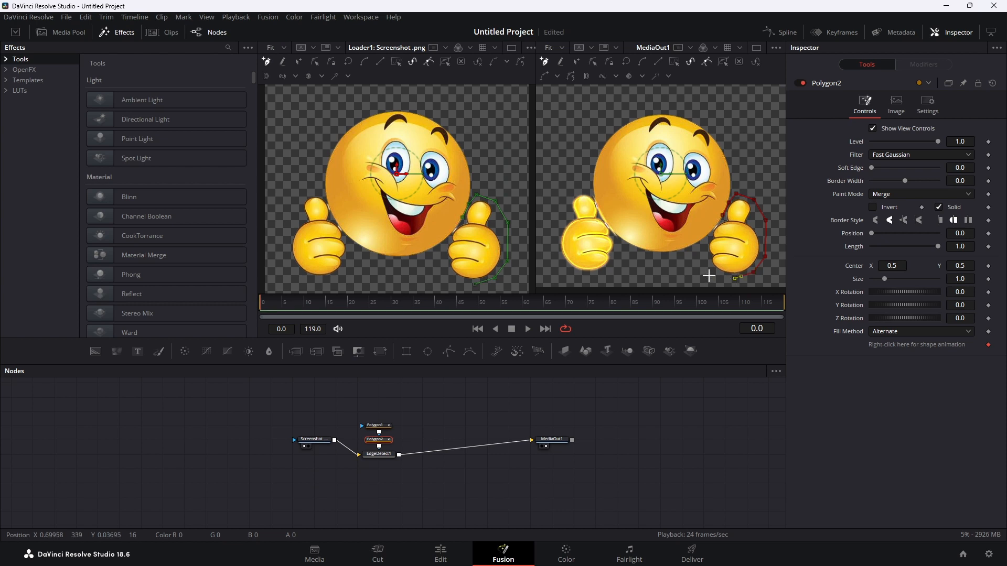
left_click(710, 231)
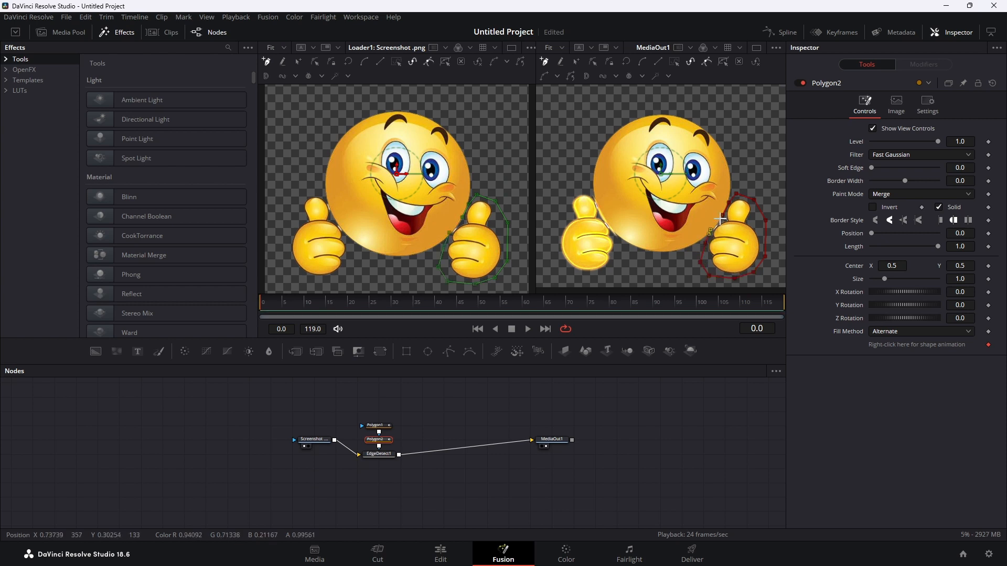
key("shift+c")
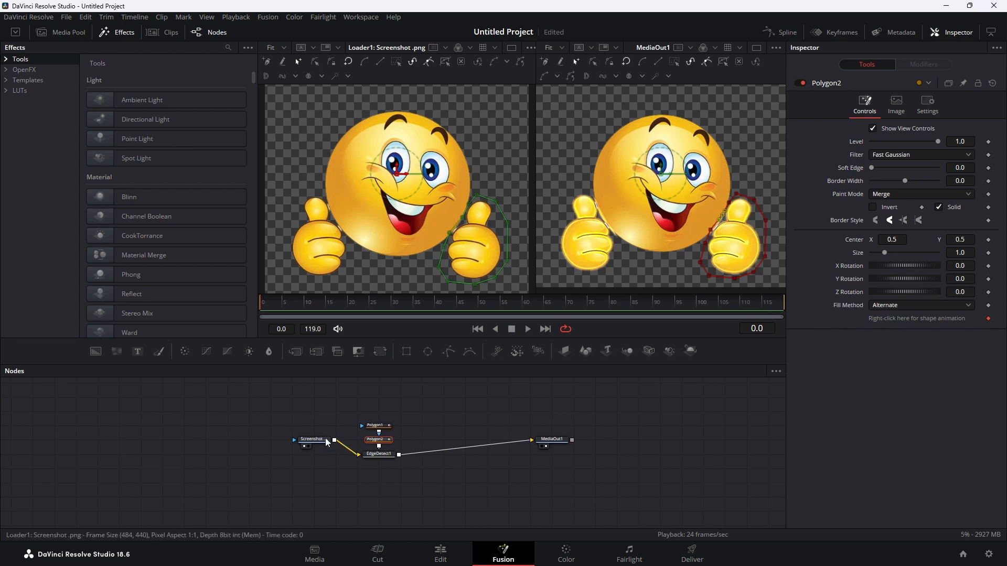
Align the image loader and MediaOut1 nodes in a straight row with the EdgeDetect1 node.
left_click_drag(319, 444, 318, 458)
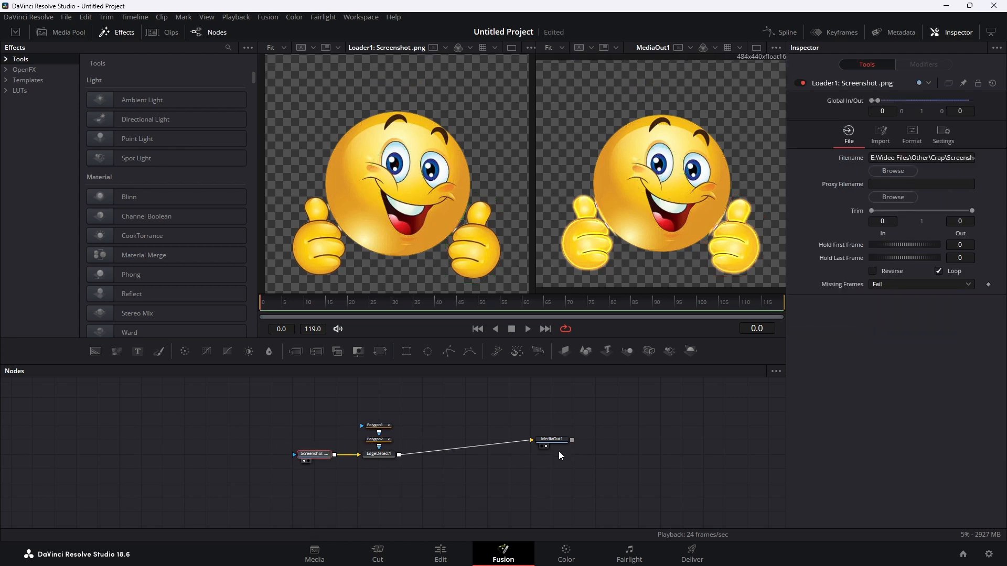
left_click_drag(561, 441, 561, 456)
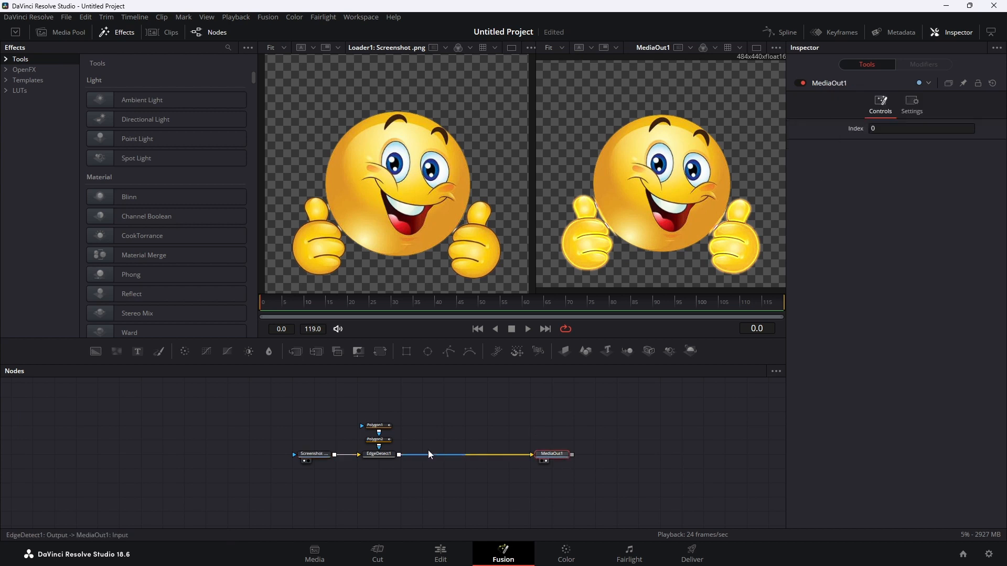
Preview the composition, return to frame 0 and keyframe the EdgeDetect1 node's Edge Width at 0.2.
left_click(527, 329)
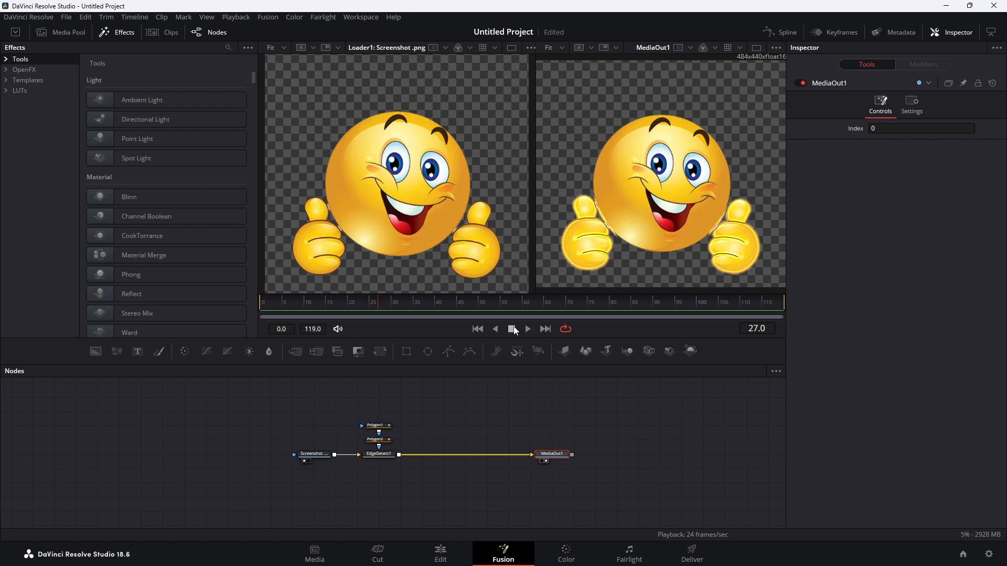
left_click(475, 329)
left_click(381, 455)
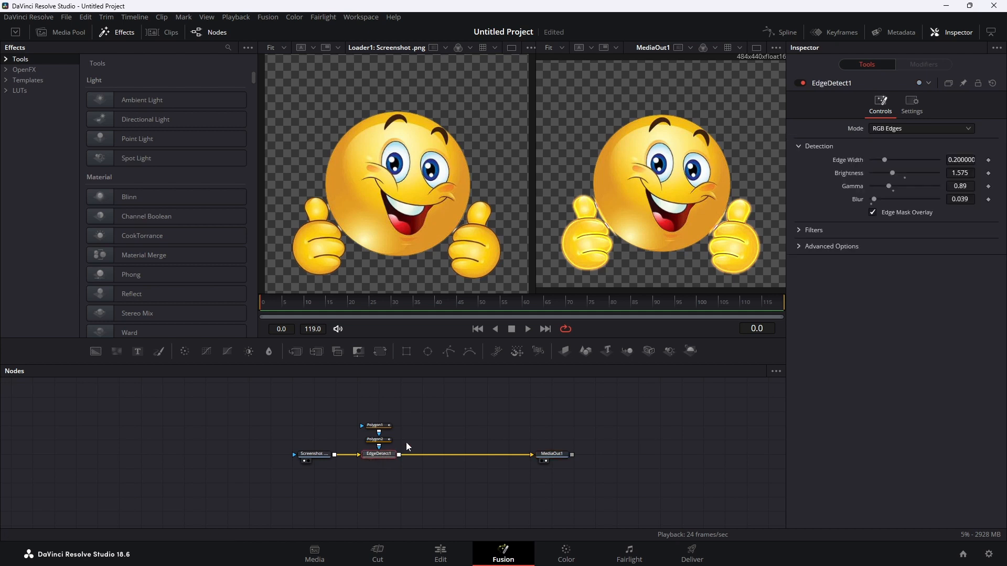
left_click(989, 160)
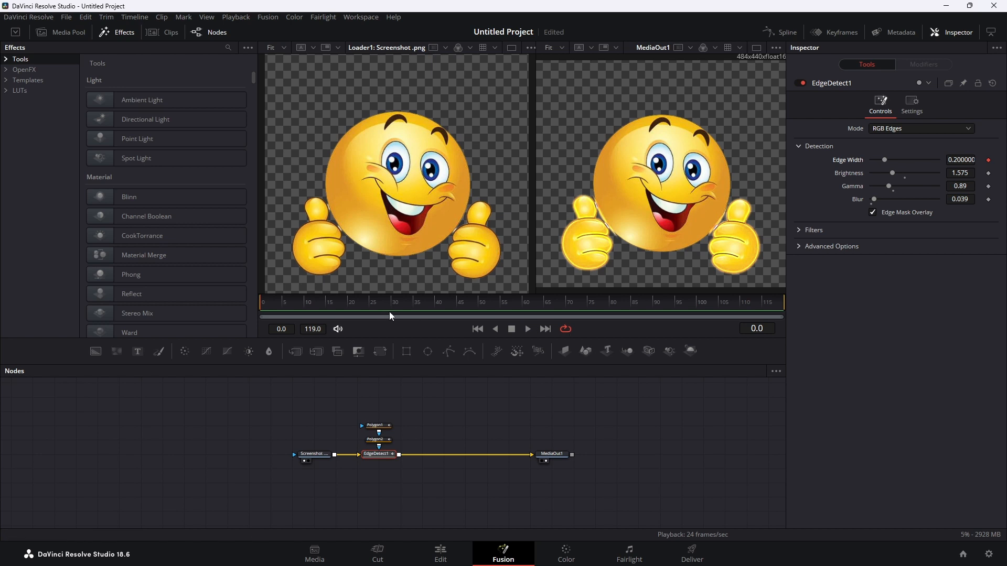
Keyframe EdgeDetect1's Edge Width at 0.457 on frame 3 and at 0.2 on frame 6.
key("Right")
key("Right")
key("Right")
left_click_drag(884, 160, 899, 159)
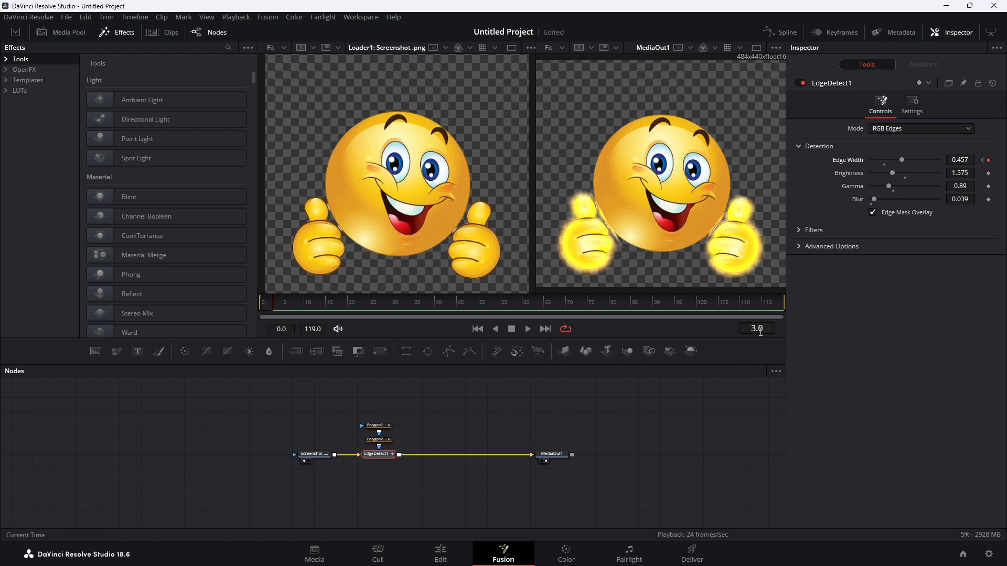
scroll(760, 331, "up", 1)
left_click(884, 164)
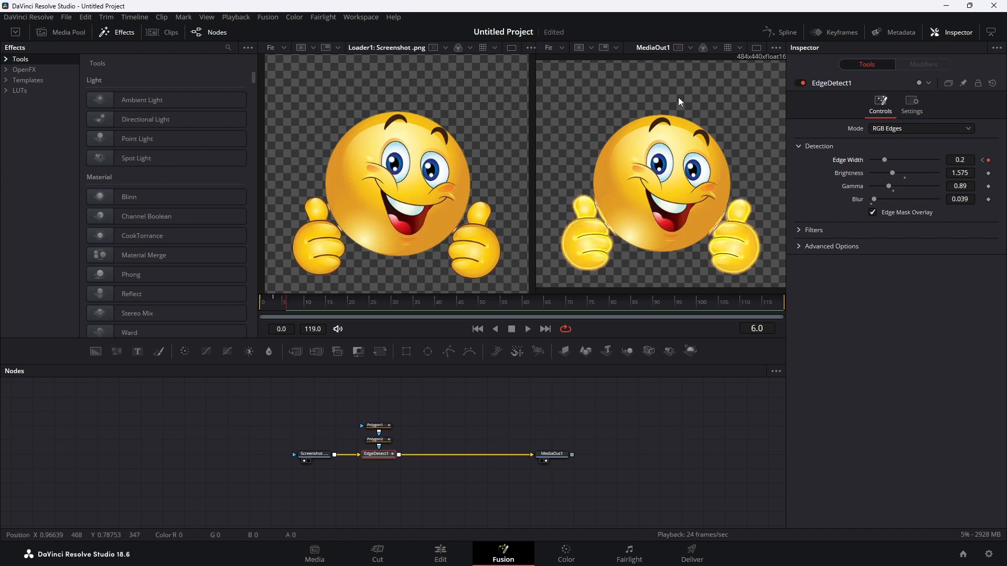
Switch to a single viewer and display only EdgeDetect1's Edge Width curve, fitted to view, in the Spline editor.
left_click(756, 48)
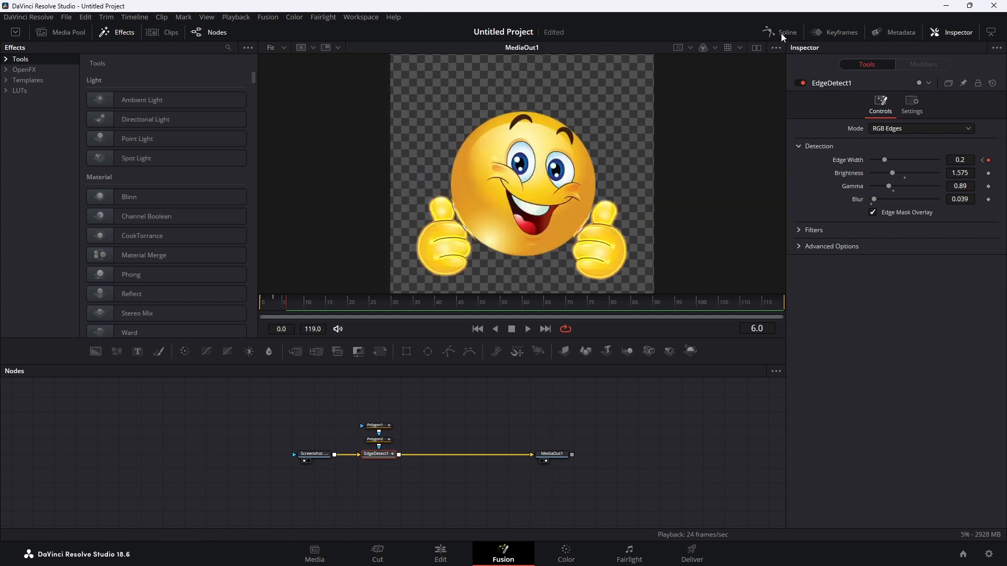
left_click(781, 33)
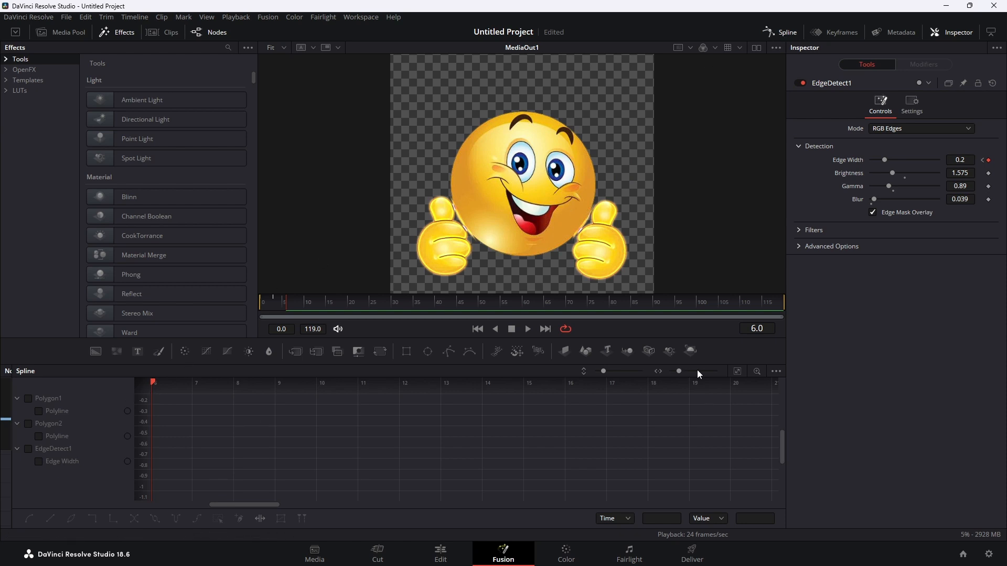
left_click(777, 371)
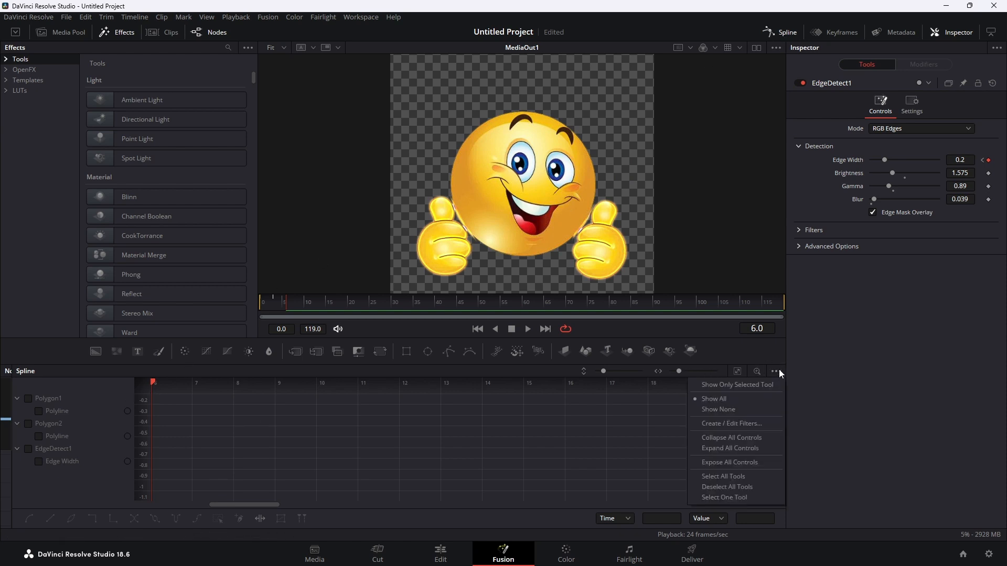
left_click(732, 387)
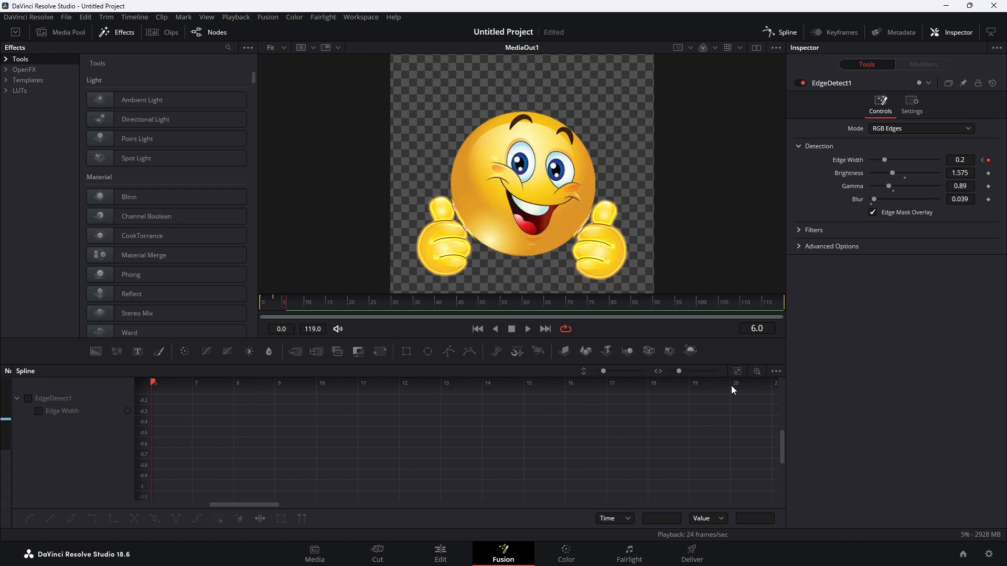
left_click(40, 411)
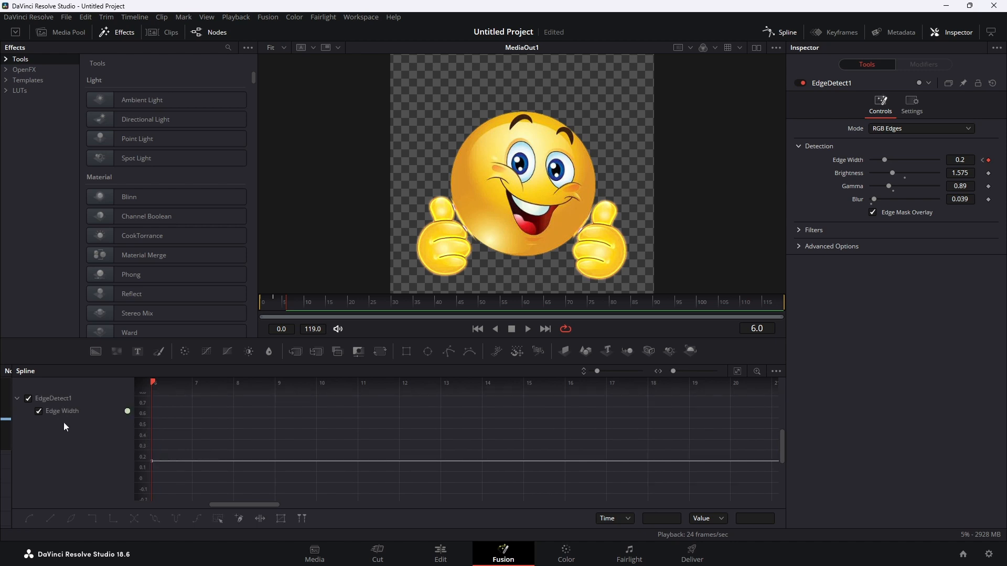
left_click(736, 371)
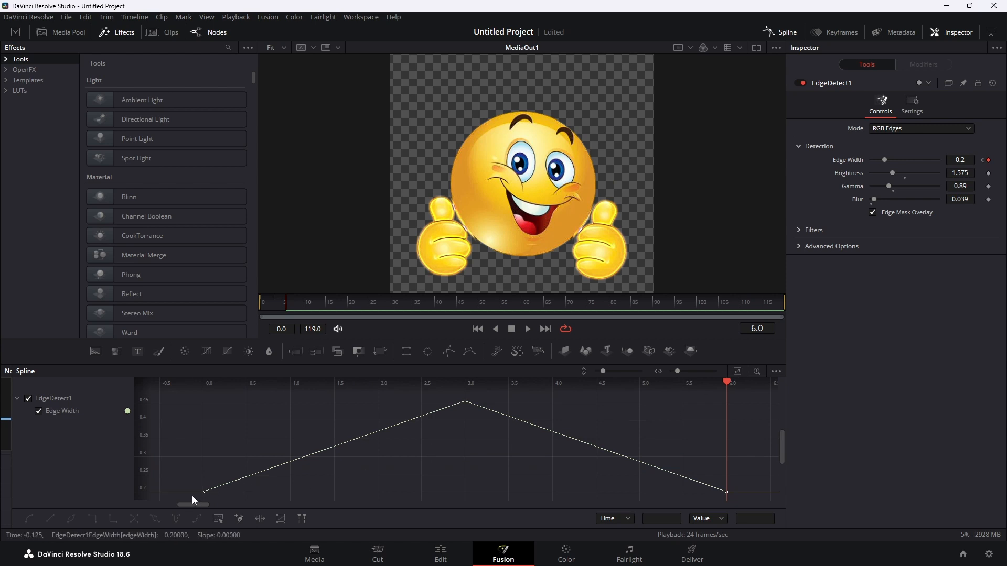
Smooth all keyframes of the Edge Width curve and set the curve to repeat in ping-pong mode.
left_click_drag(191, 496, 738, 395)
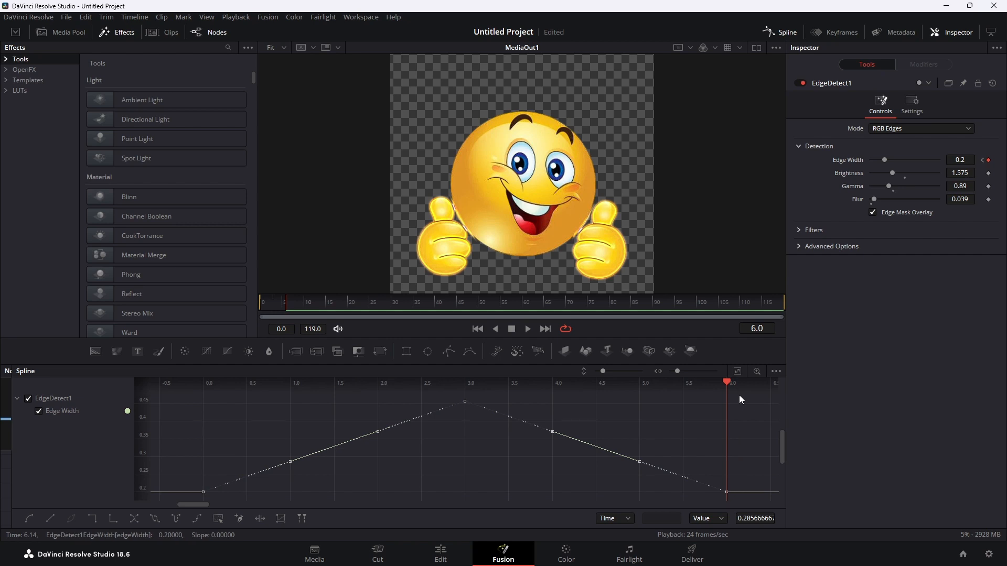
key("s")
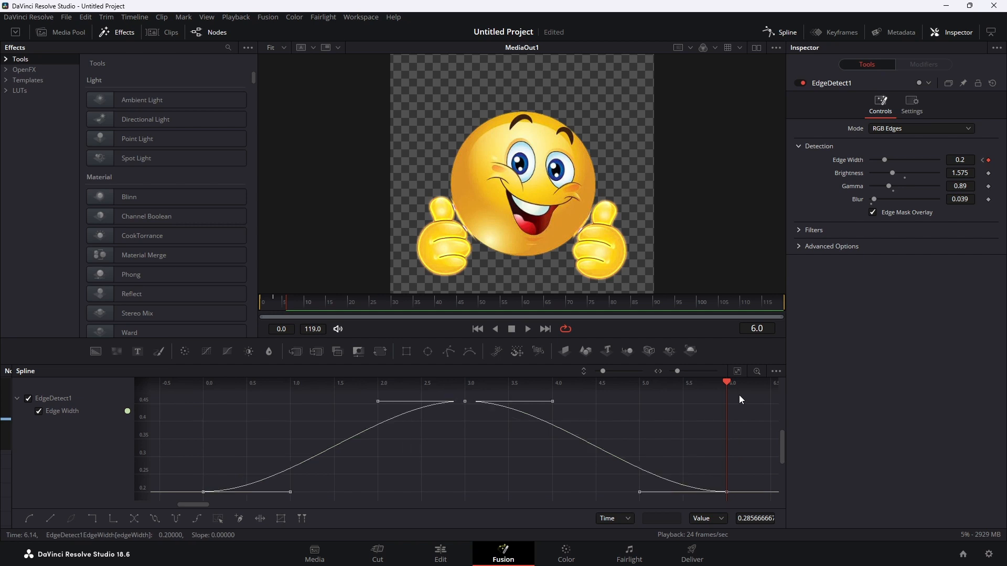
left_click(175, 518)
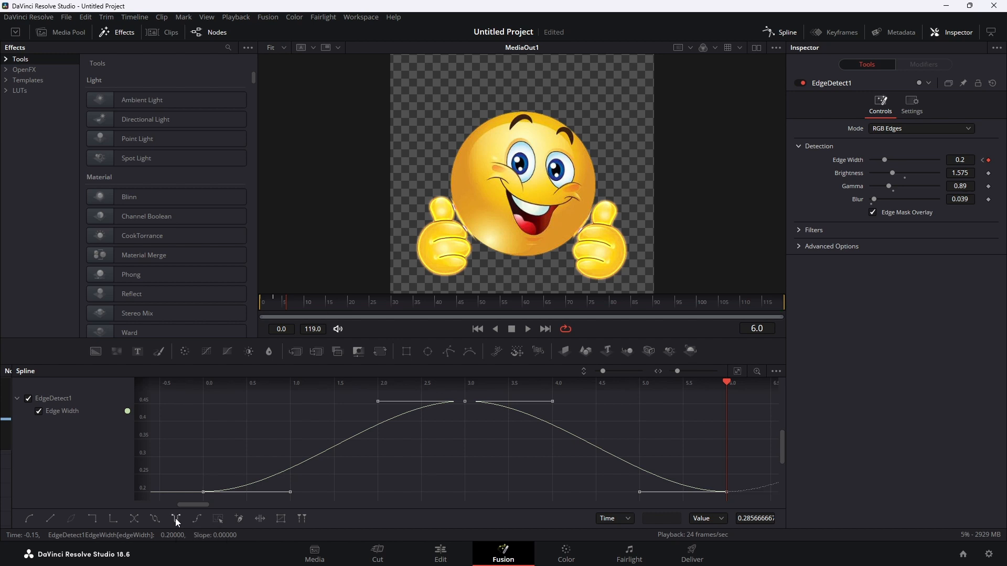
Play the animated thumb glow from the first frame to check its pulsing.
left_click(477, 329)
left_click(528, 329)
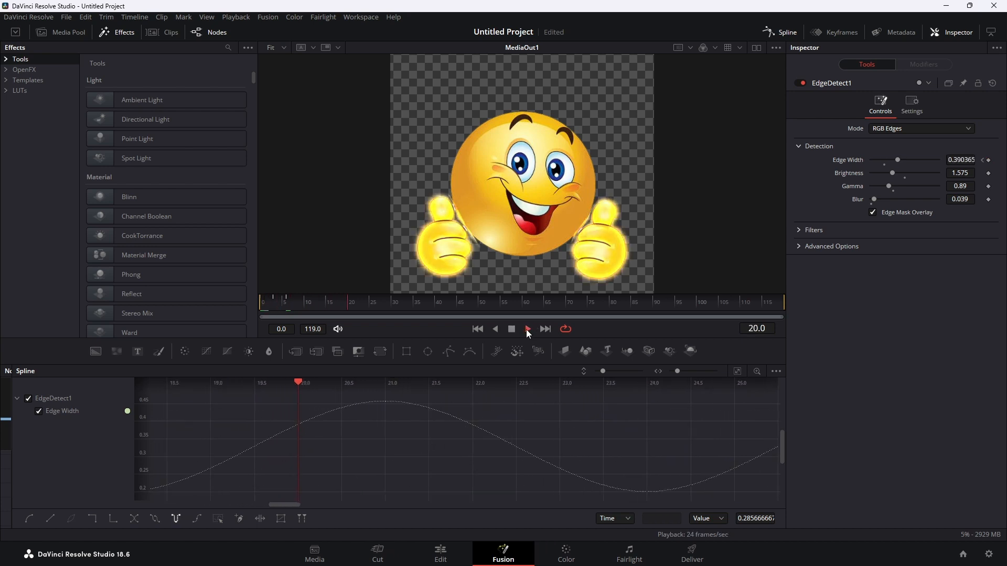
left_click(511, 329)
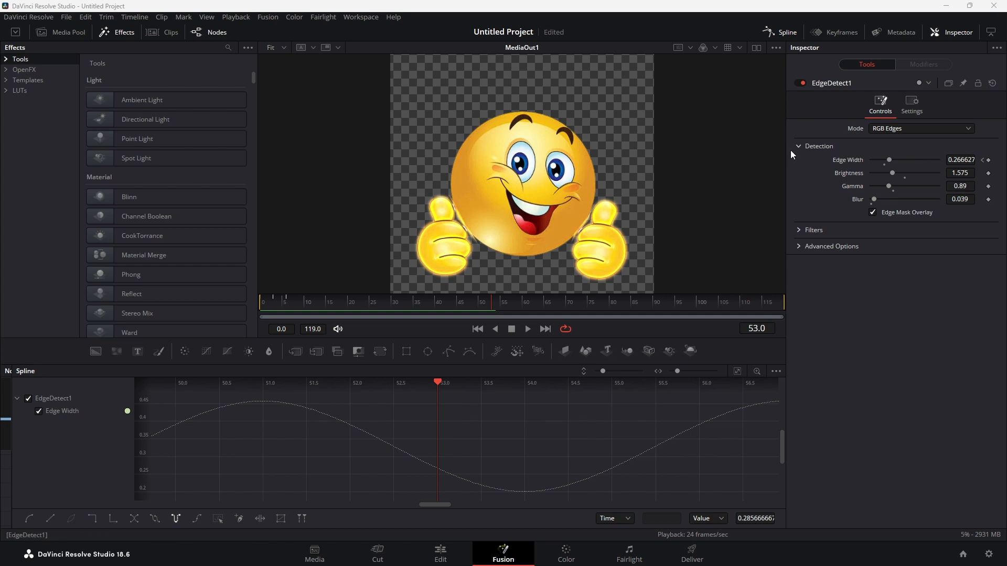
Close the Spline editor and move the MediaOut1 node closer to EdgeDetect1 in the same row.
left_click(780, 32)
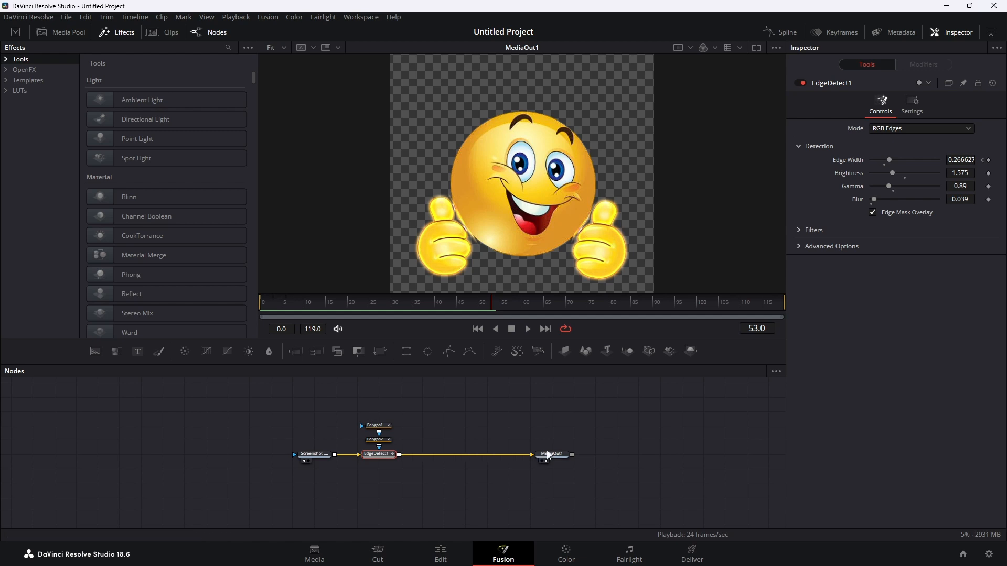
left_click_drag(549, 454, 443, 456)
left_click(443, 455)
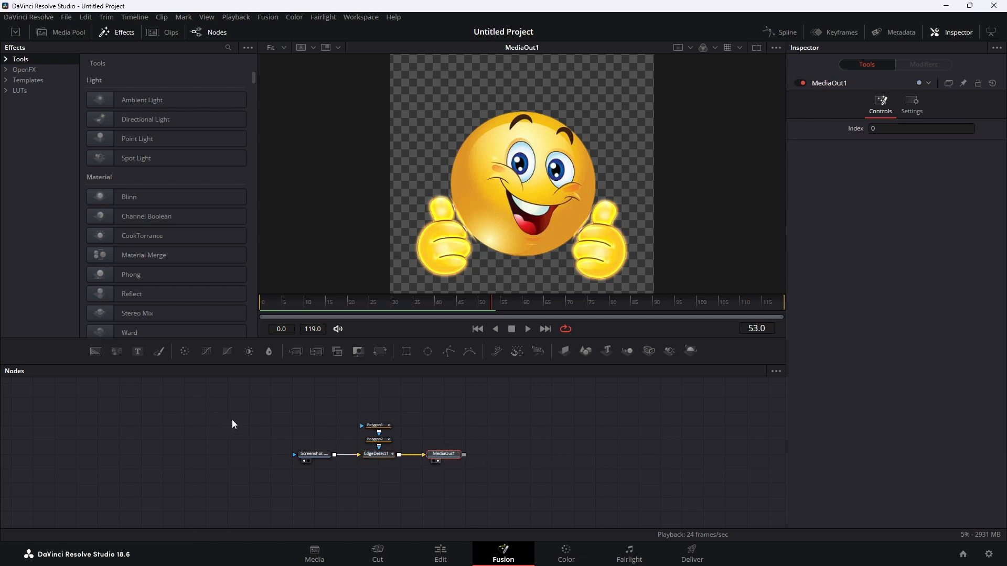
Group the image loader, both Polygon masks, EdgeDetect1 and MediaOut1, and expand the group.
left_click_drag(276, 405, 503, 477)
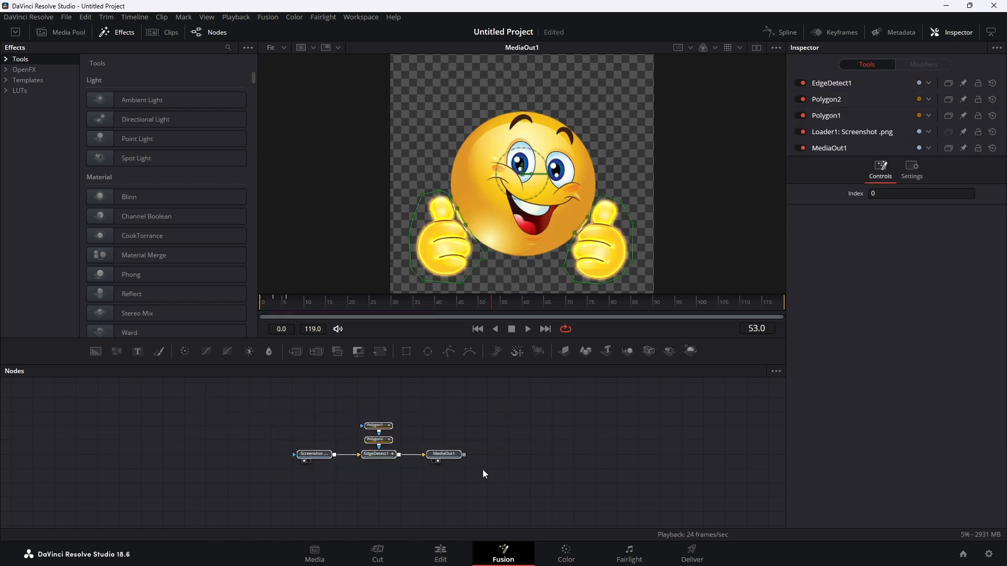
right_click(392, 457)
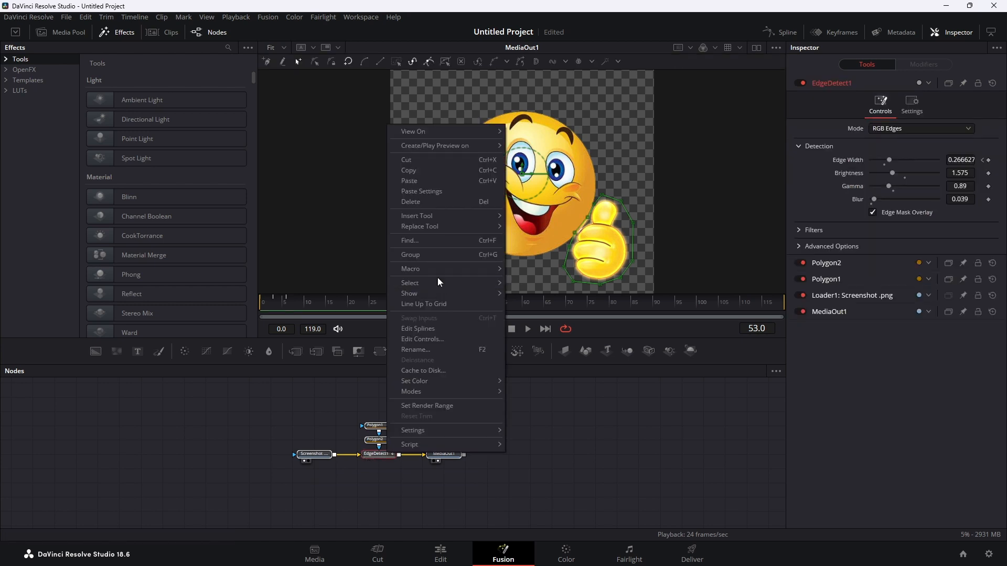
left_click(418, 255)
double_click(377, 423)
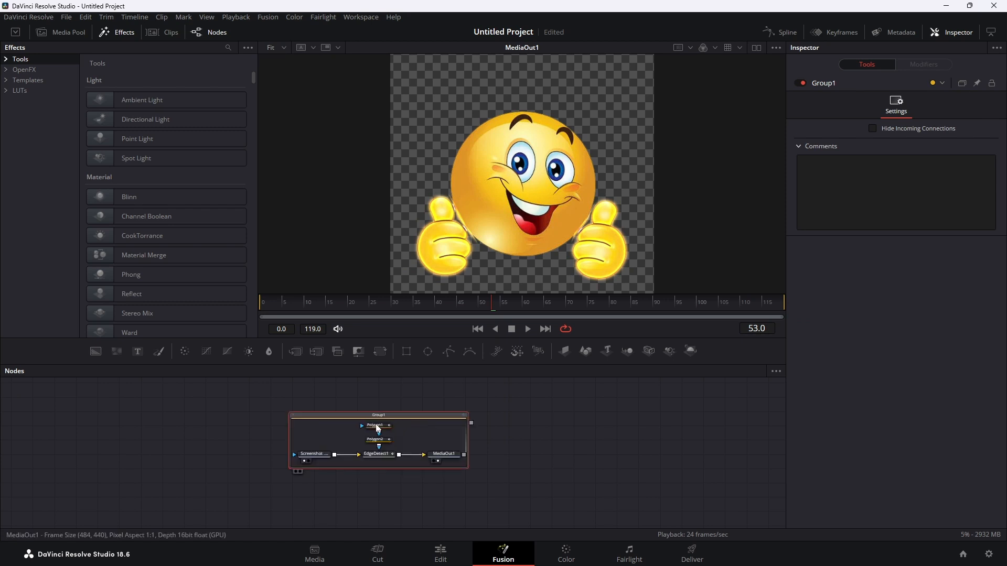
Rename the node group as SmileDemo.
right_click(377, 422)
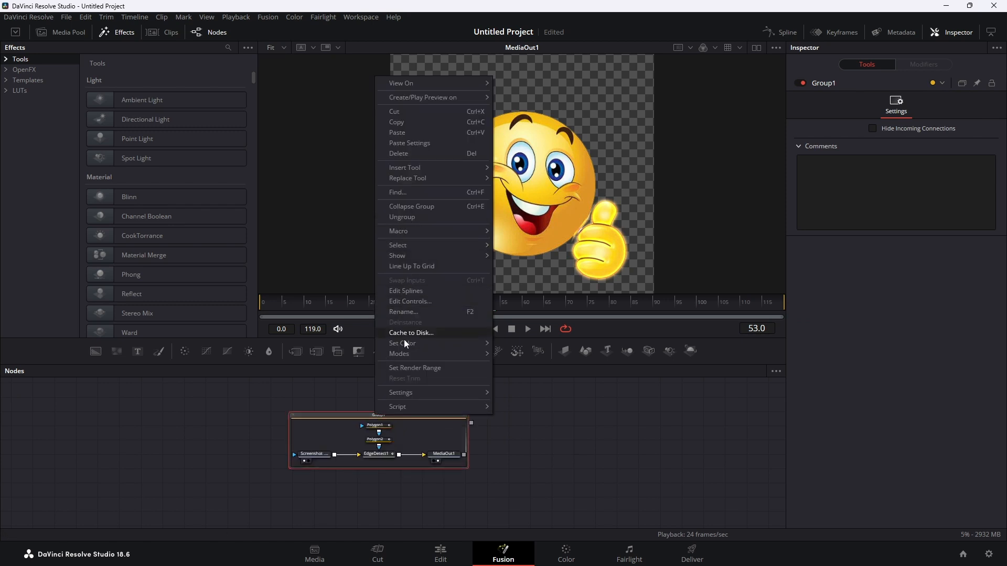
left_click(405, 311)
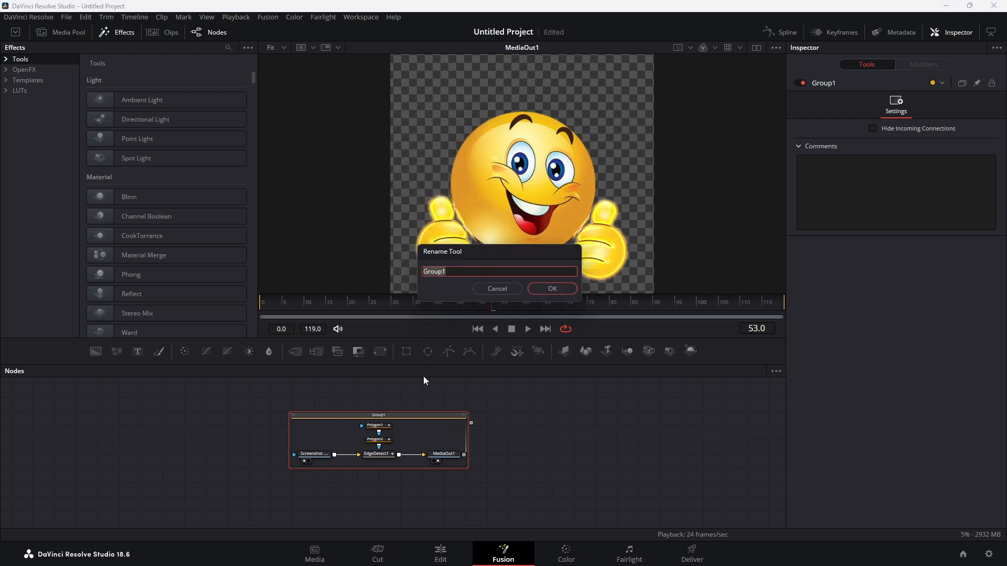
type("Smile -")
key("BackSpace")
type("Demo")
left_click(557, 288)
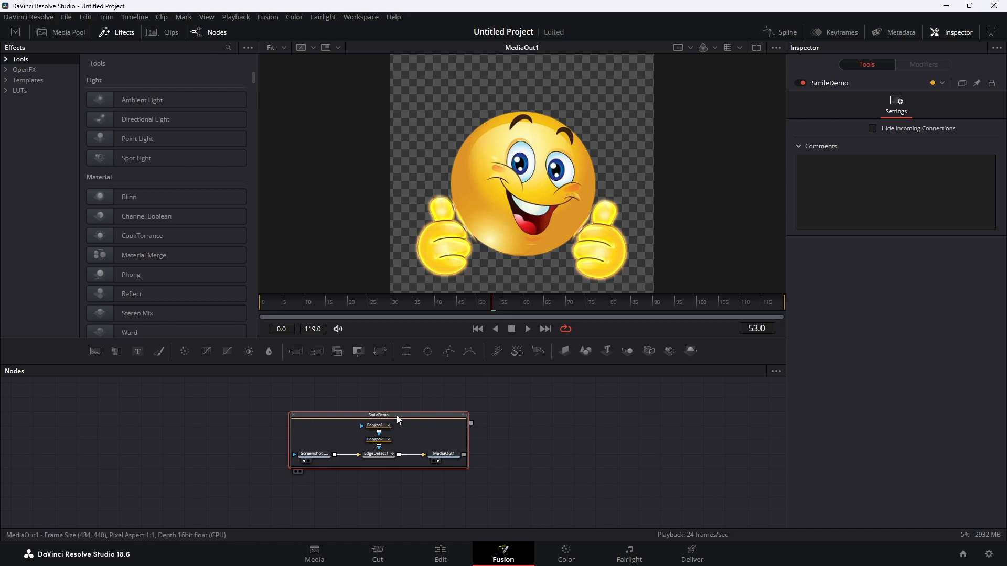
Play the Fusion Composition clip from the start of the timeline on the Edit page to check the glow animation.
left_click(442, 557)
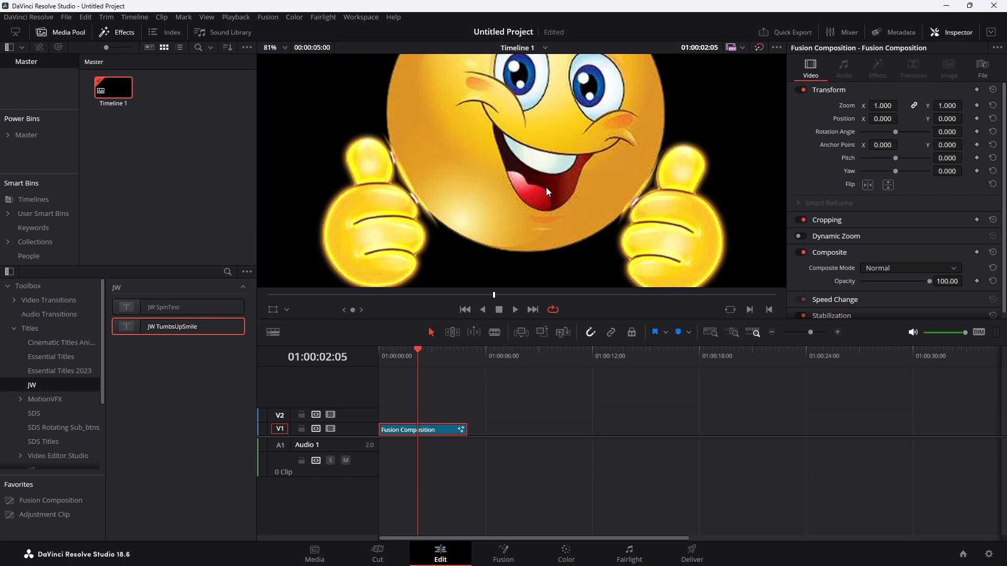
scroll(546, 188, "down", 5)
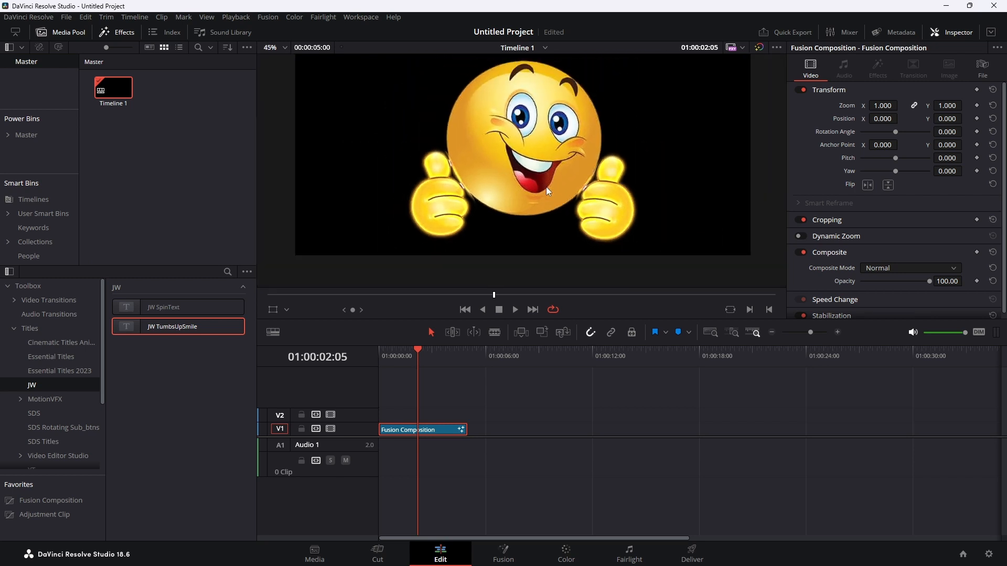
left_click(465, 310)
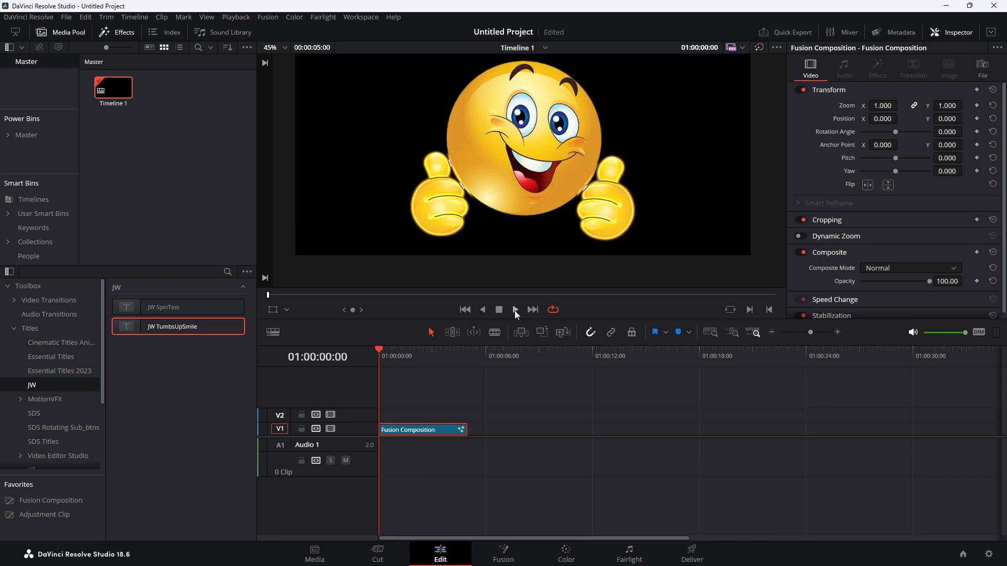
left_click(515, 310)
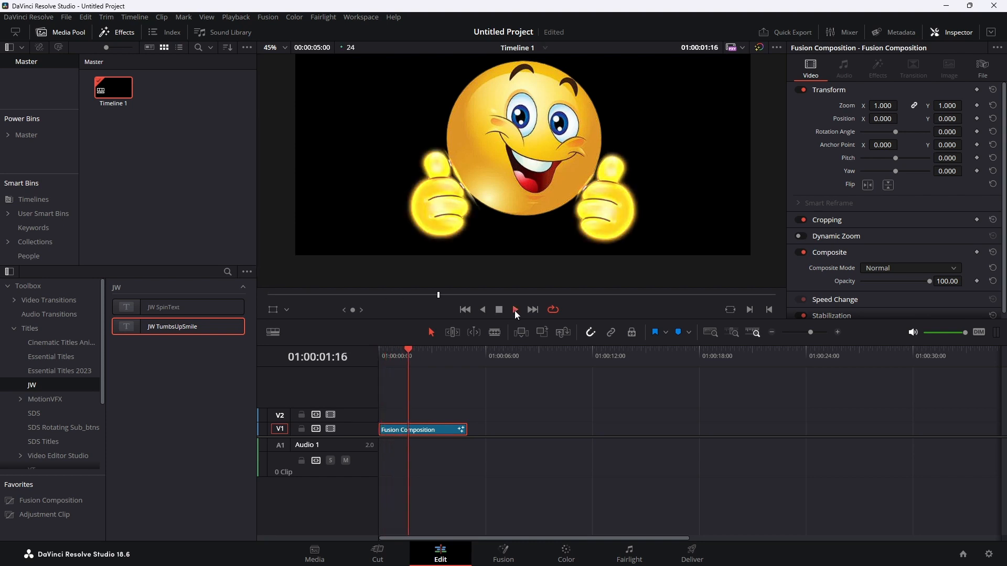
left_click(499, 310)
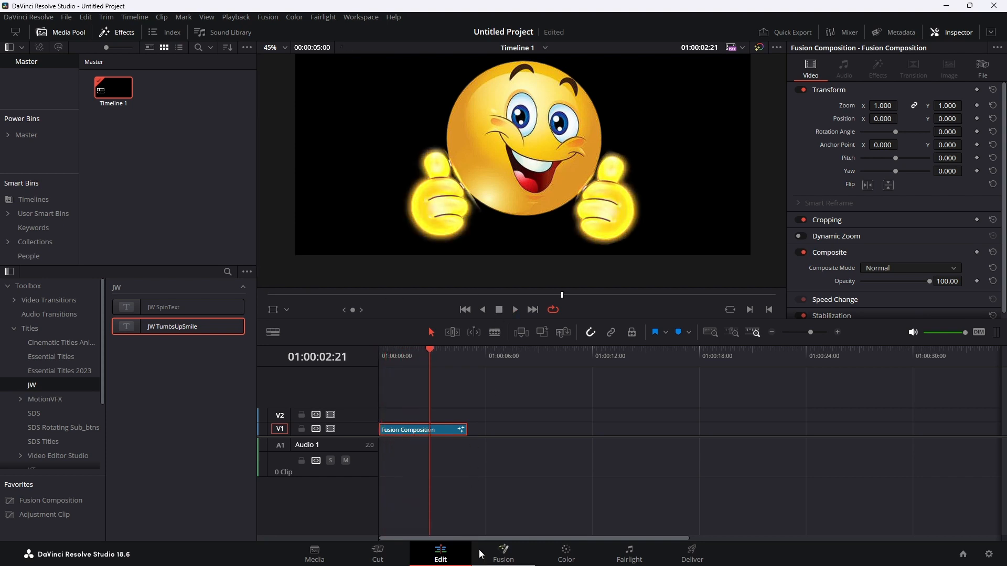
Return to the Fusion page and collapse the SmileDemo group into a single node.
left_click(503, 554)
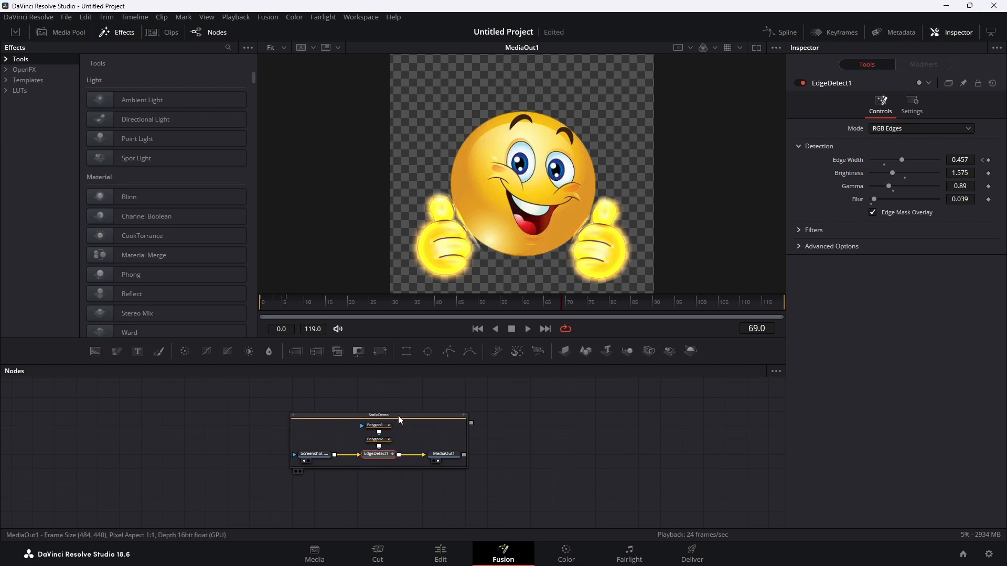
left_click(293, 415)
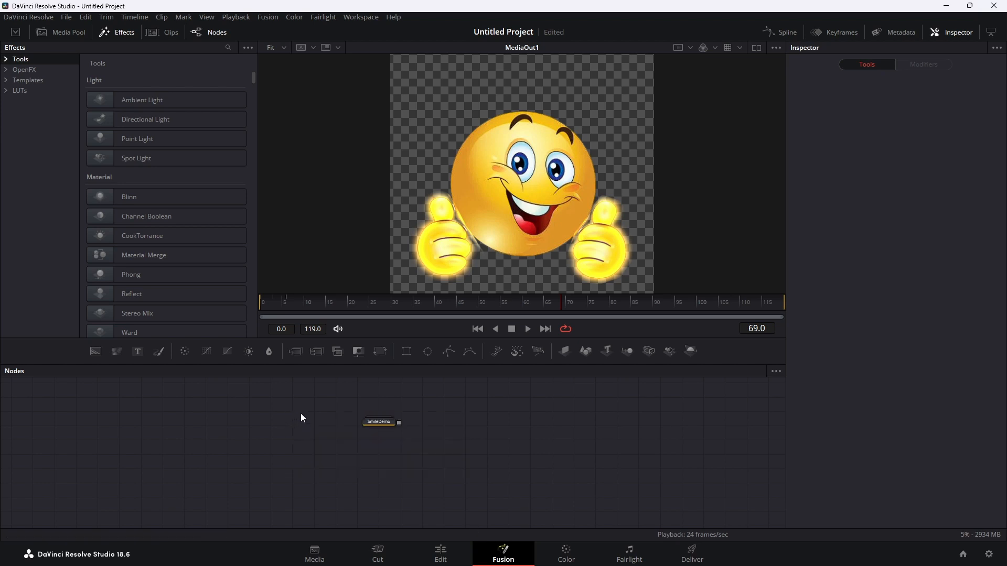
Save the SmileDemo group's settings as SmileDemo.setting in the JW folder under Fusion/Templates/Edit/Titles.
left_click(379, 422)
right_click(378, 422)
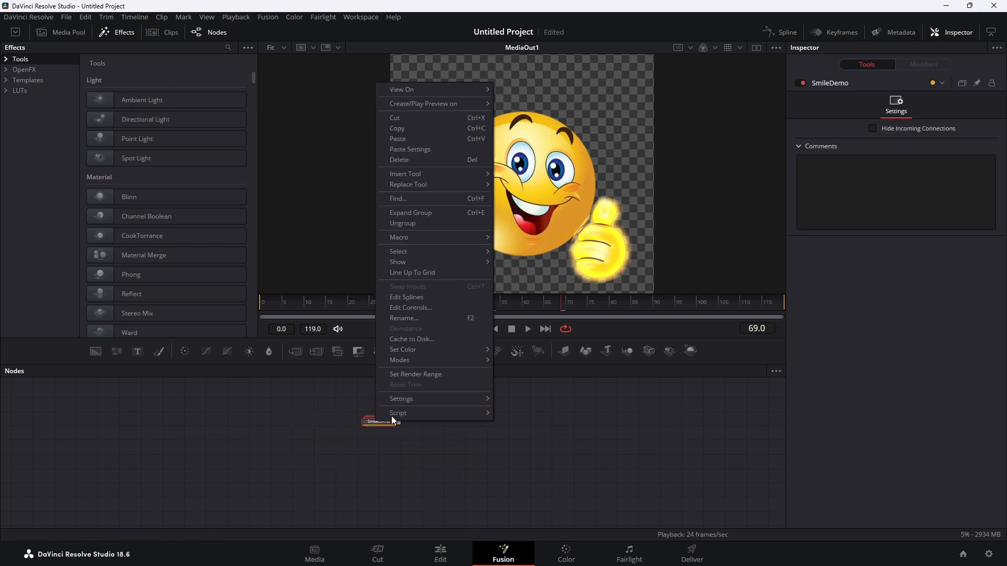
mouse_move(411, 399)
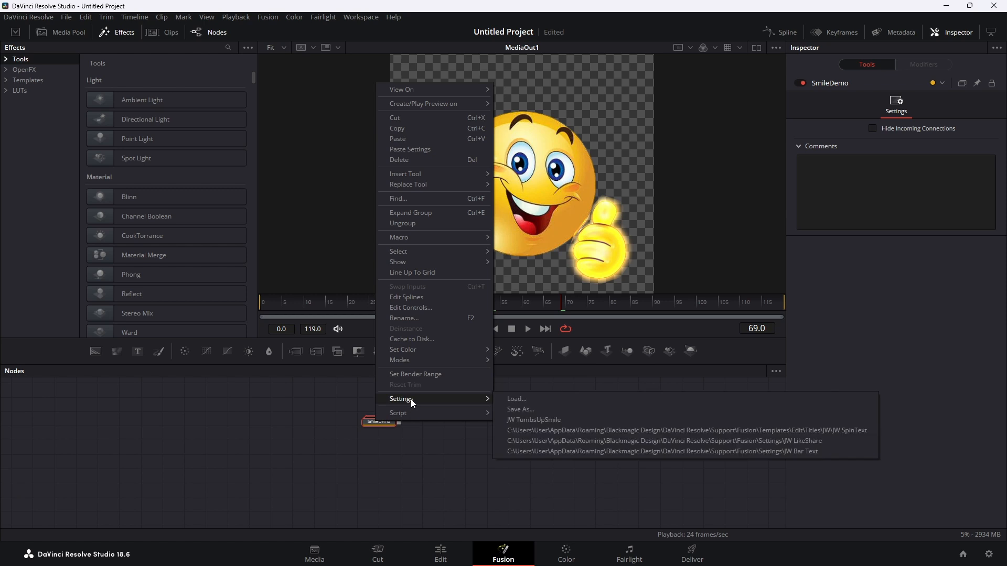
left_click(530, 409)
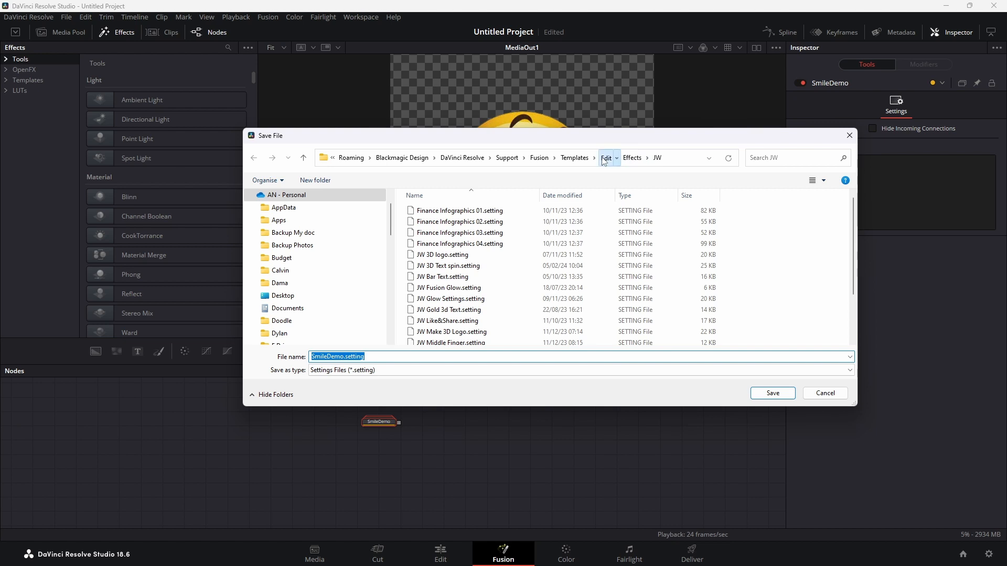
left_click(604, 158)
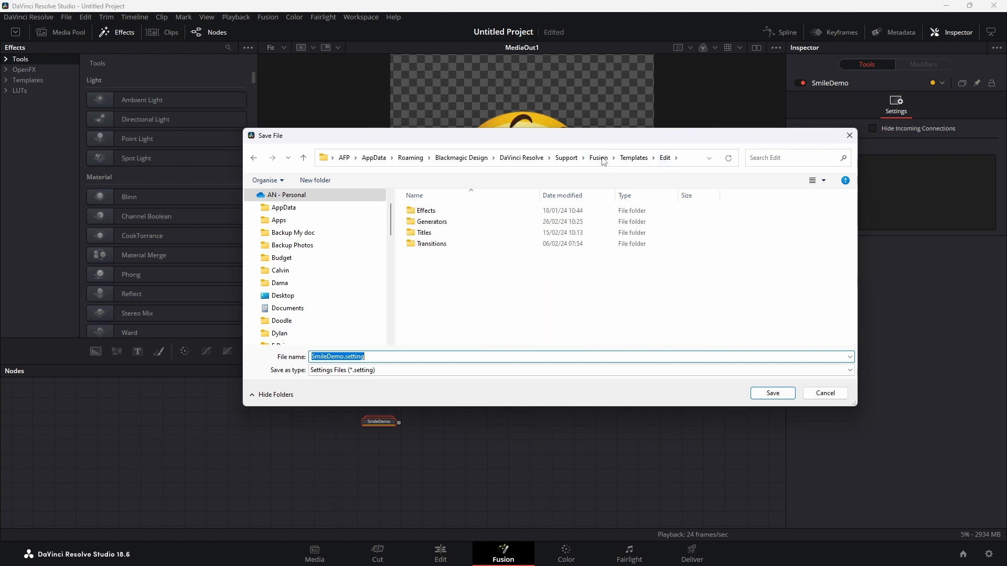
left_click(427, 235)
double_click(428, 234)
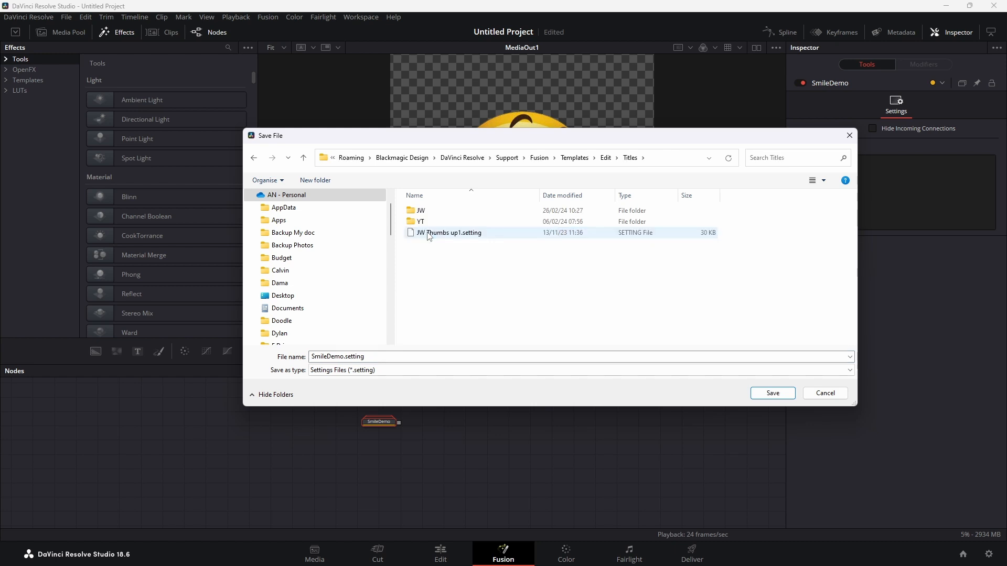
double_click(422, 211)
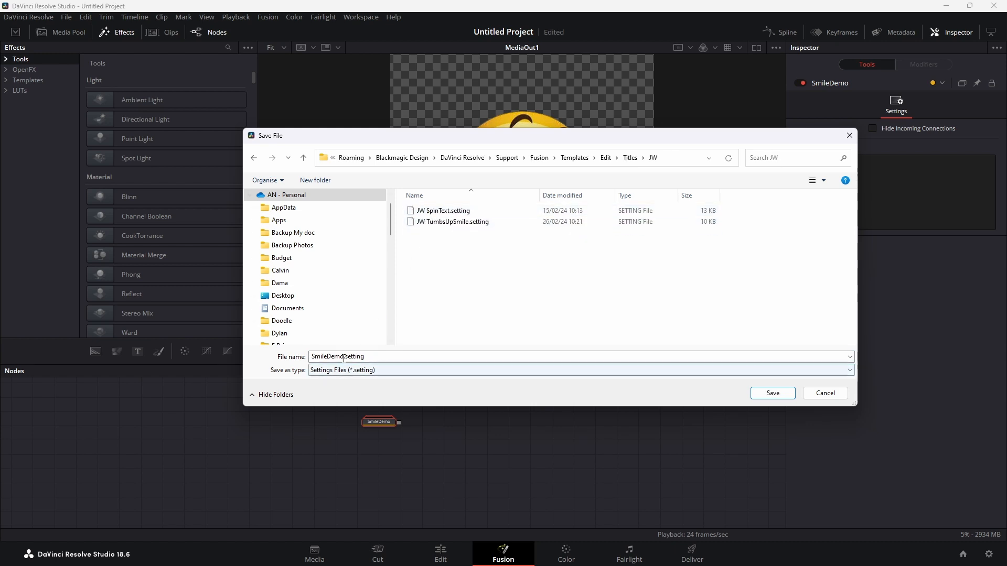
left_click(781, 397)
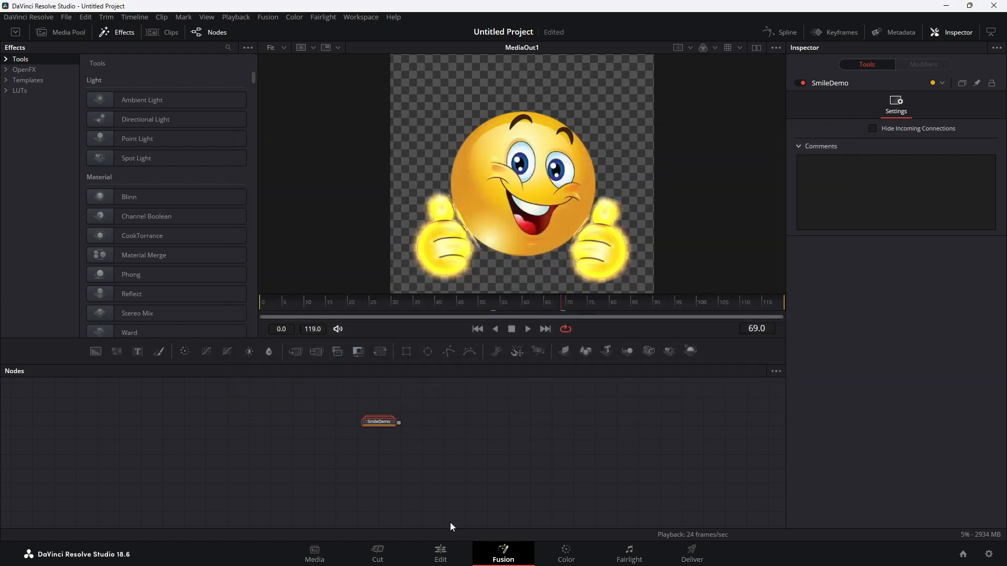
On the Edit page, place the SmileDemo title from the JW titles category on V2, above the Fusion Composition clip.
left_click(441, 554)
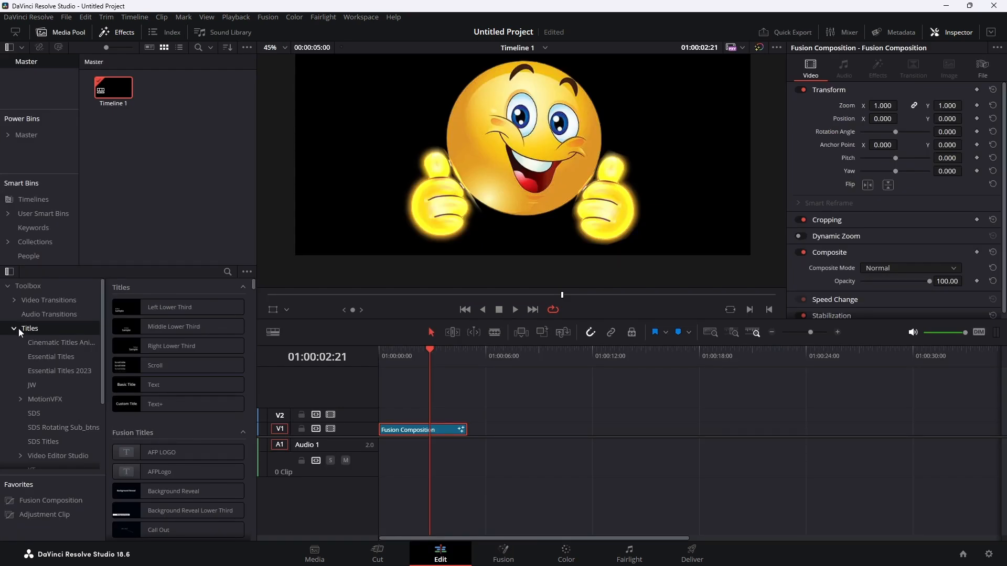
left_click(31, 385)
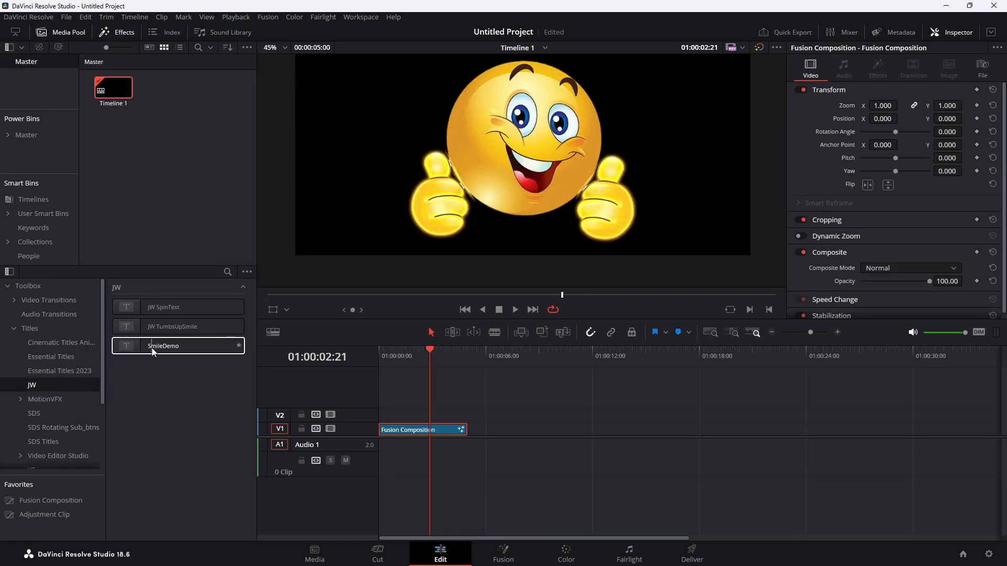
left_click_drag(150, 344, 379, 414)
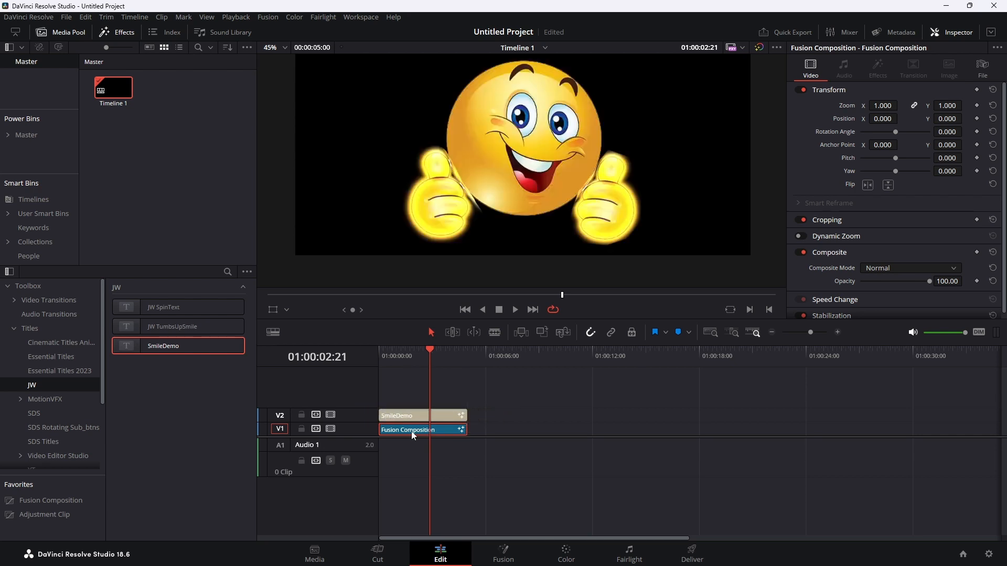
Disable video track V1 and play the timeline to check the SmileDemo title on its own.
left_click(331, 429)
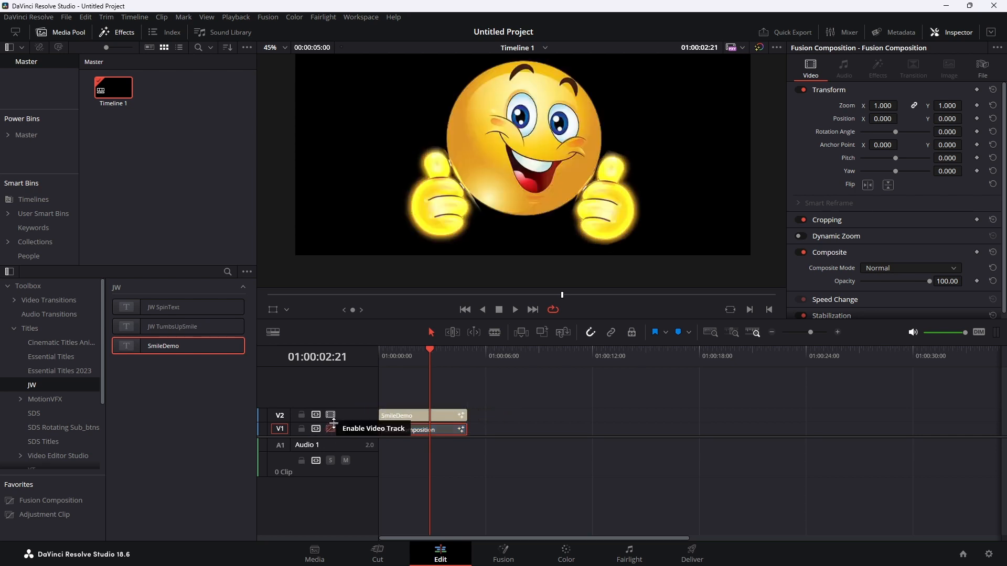
left_click(514, 310)
left_click(502, 311)
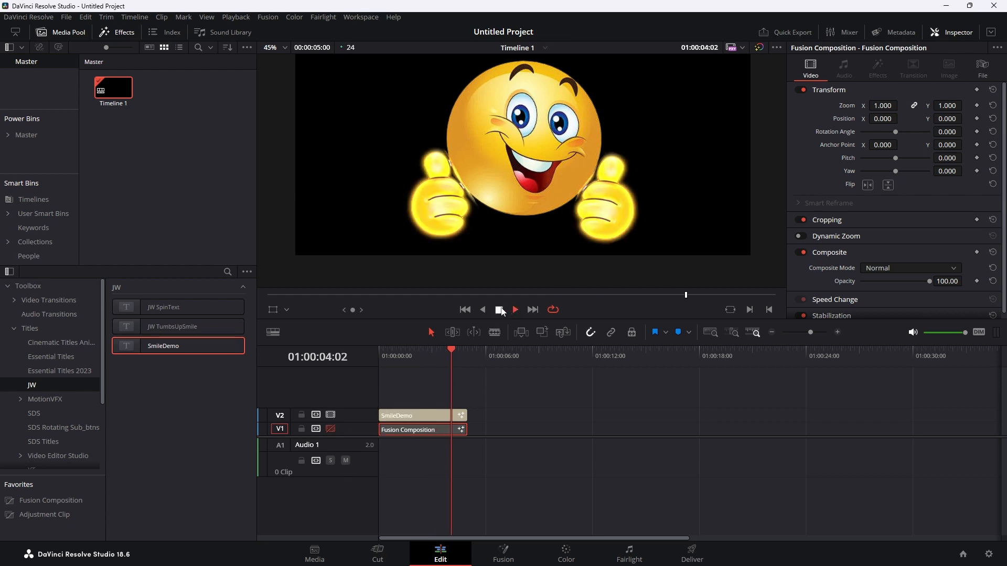
Transform the SmileDemo clip with zoom 0.610, Y position -231 and rotation angle -134.660.
left_click(420, 414)
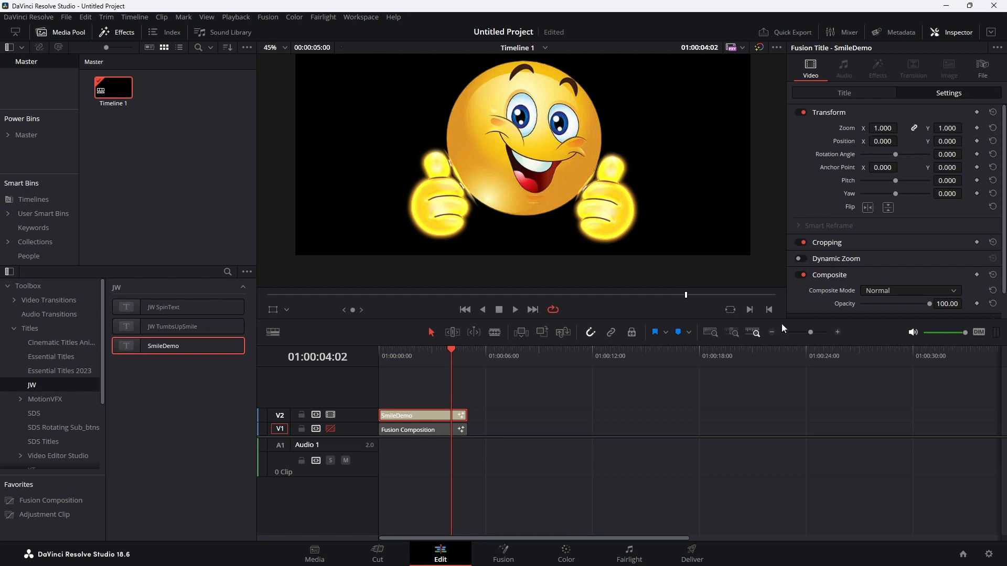
left_click_drag(885, 129, 868, 129)
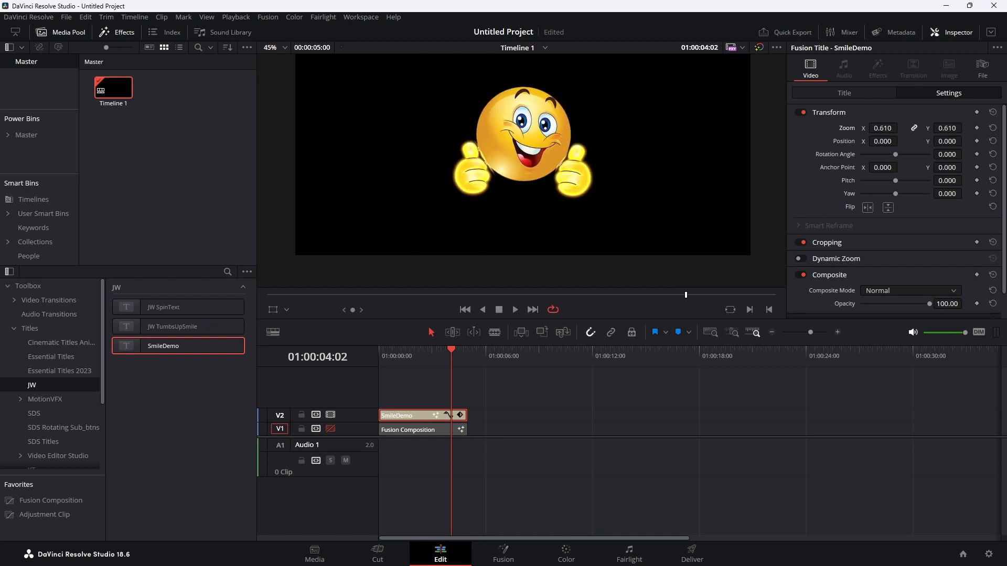
left_click_drag(947, 141, 882, 156)
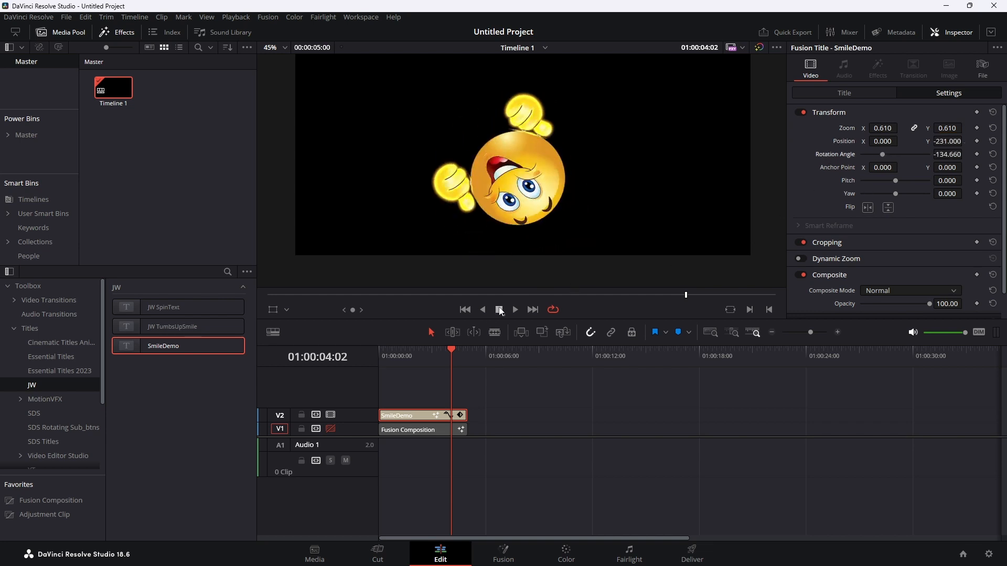
Play the transformed SmileDemo clip from the start of the timeline and stop after about two seconds.
left_click(464, 310)
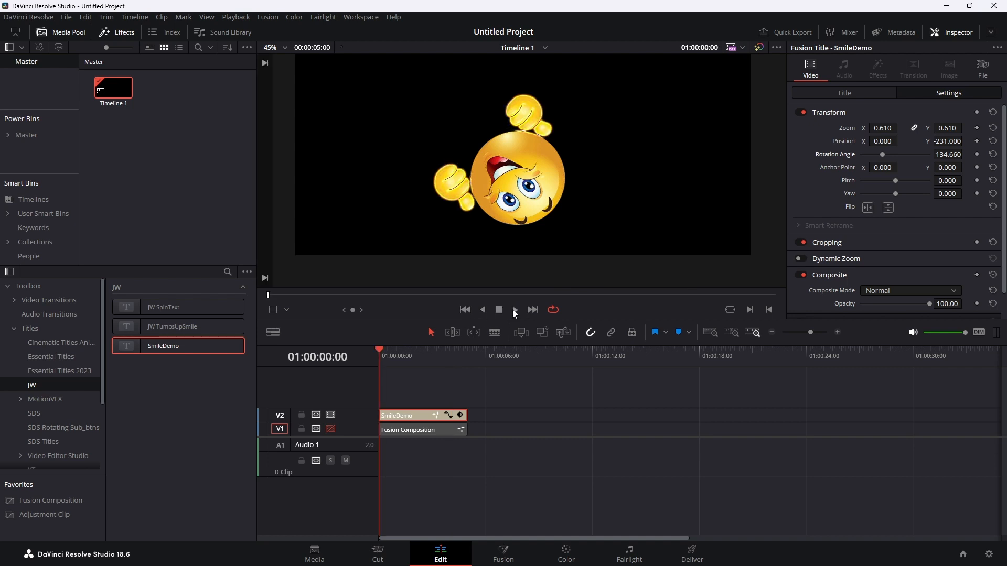
left_click(513, 311)
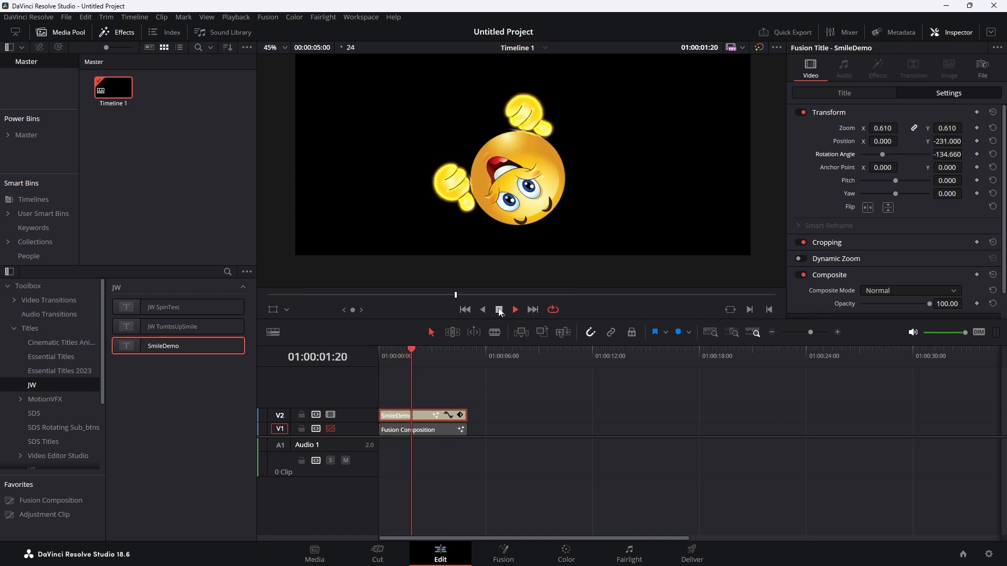
left_click(499, 310)
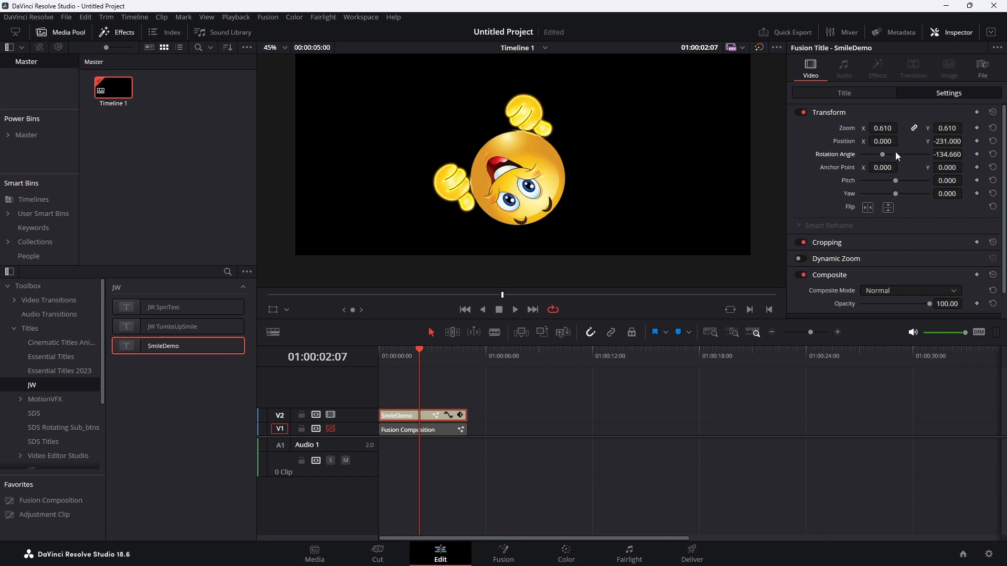
Open the SmileDemo title in Fusion from its title settings, reposition its nodes and expand the SmileDemo group.
left_click(857, 91)
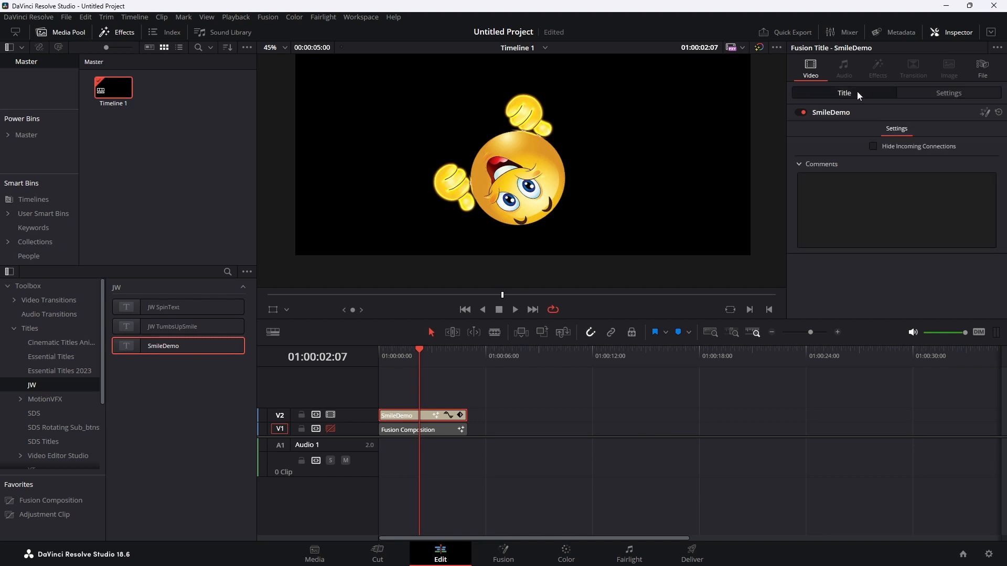
left_click(984, 114)
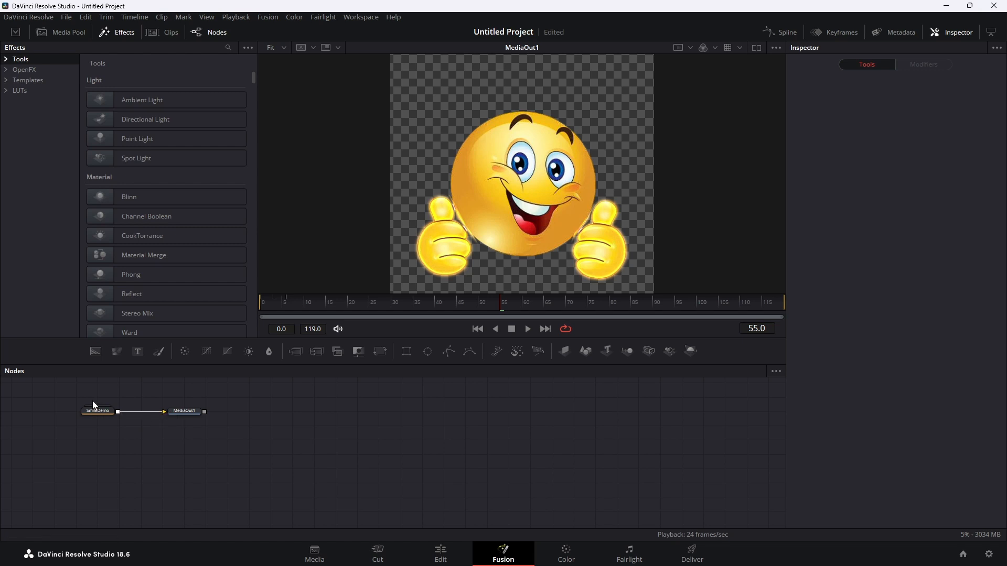
left_click_drag(106, 434, 277, 450)
double_click(280, 444)
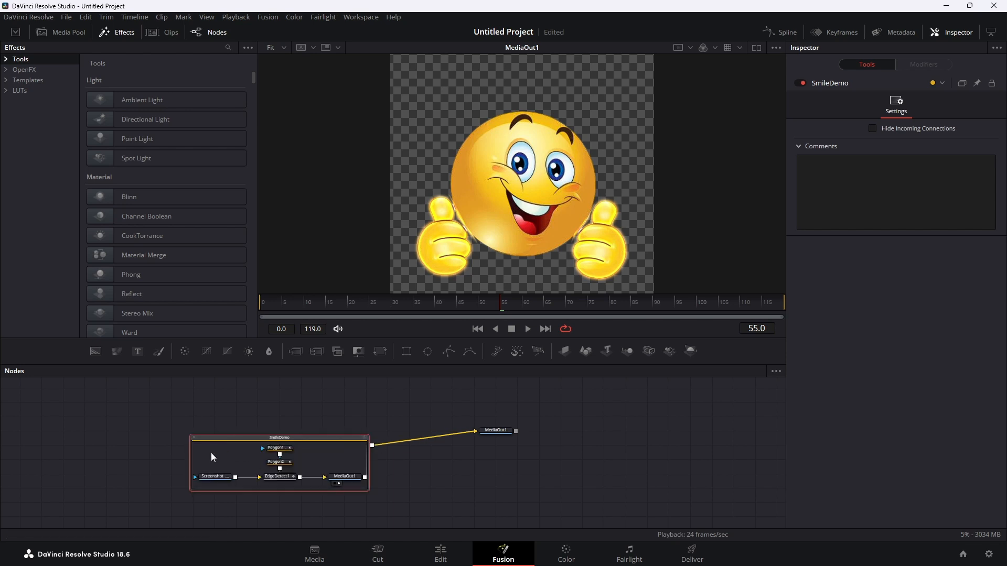